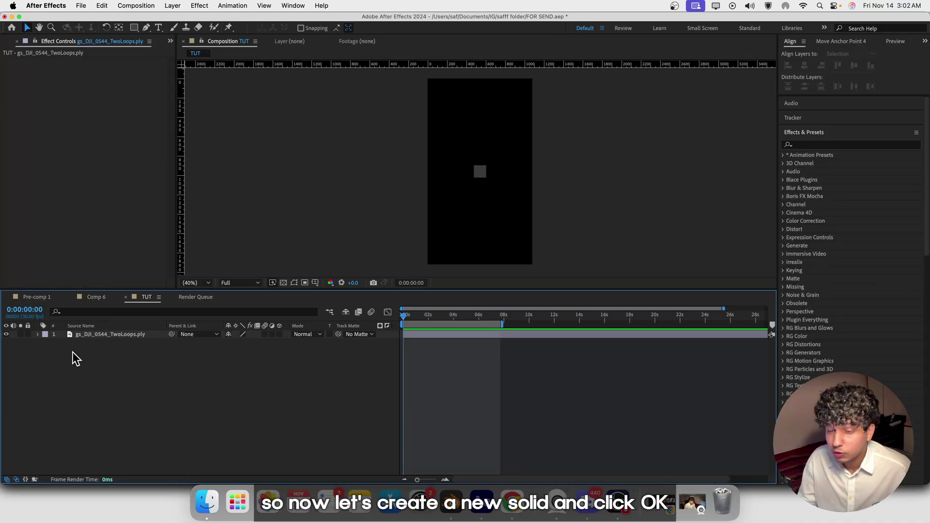
- Add a new white solid layer, White Solid 11
right_click(82, 351)
mouse_move(98, 358)
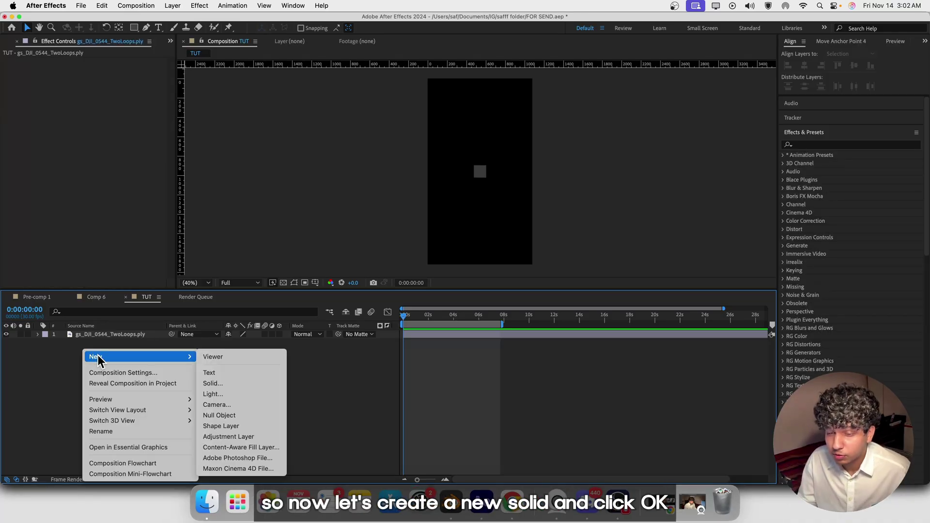
left_click(280, 383)
left_click(536, 341)
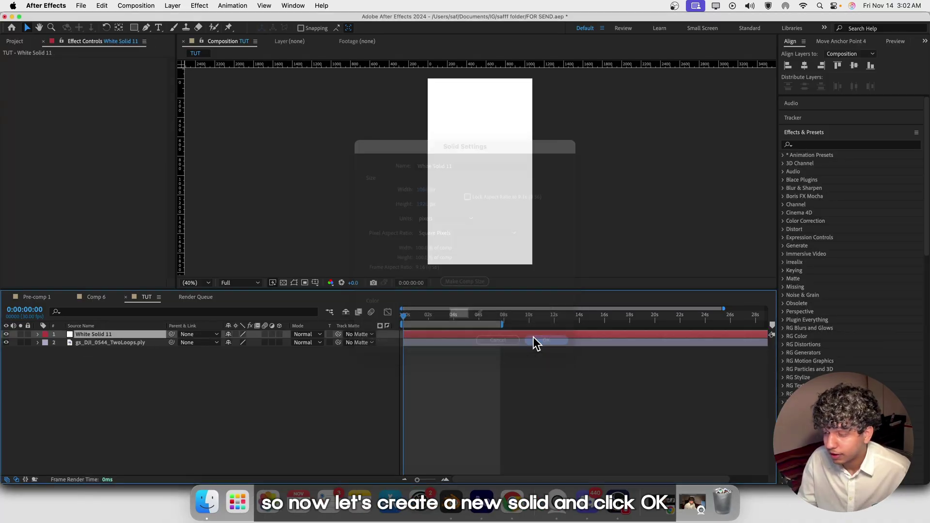
- Apply Gaussian Splatting to White Solid 11 and hide the gs_DJI_0544_TwoLoops.ply layer
left_click(810, 145)
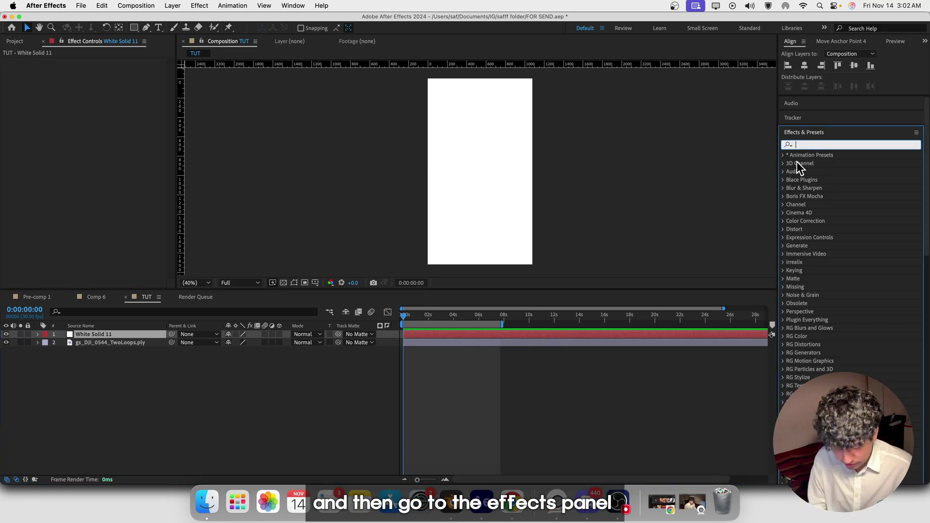
type("gauss")
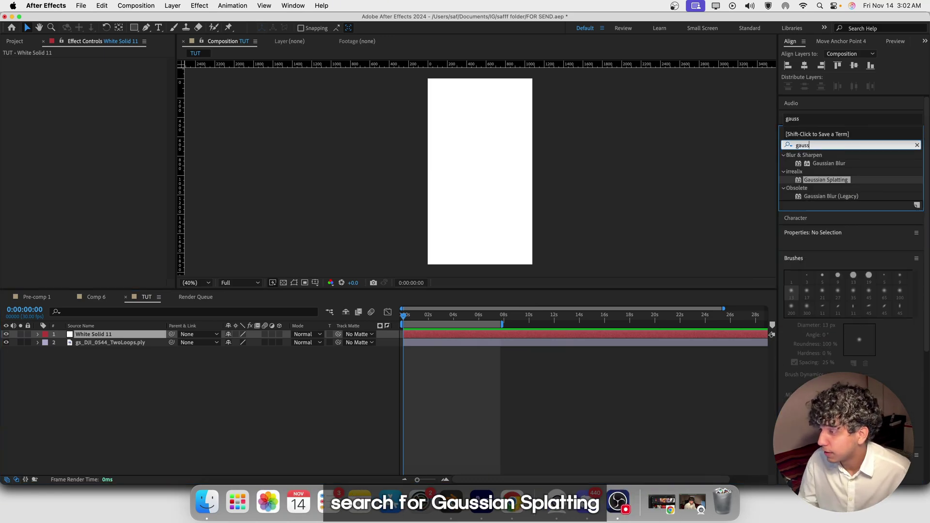
left_click_drag(814, 187, 140, 338)
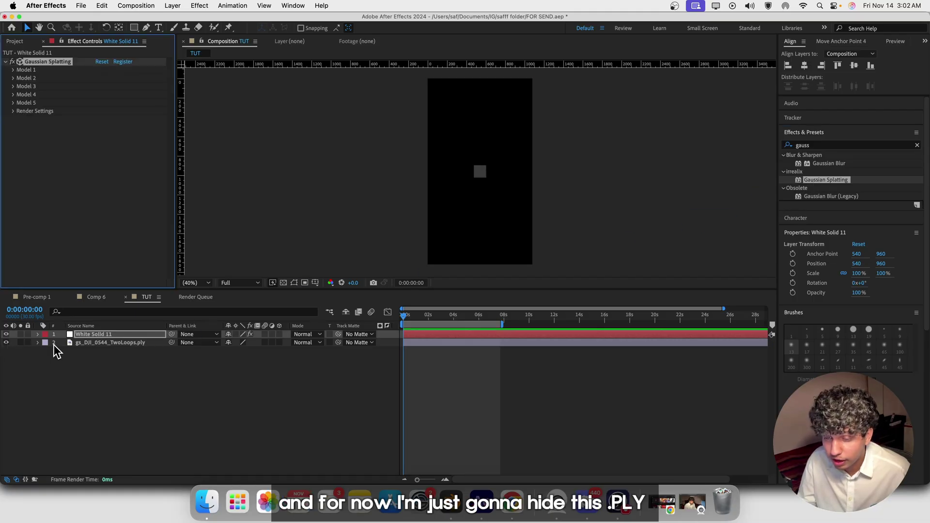
left_click(7, 343)
- Set Model 1 to gs_DJI_0544_TwoLoops.ply with source Effects & Masks
left_click(14, 70)
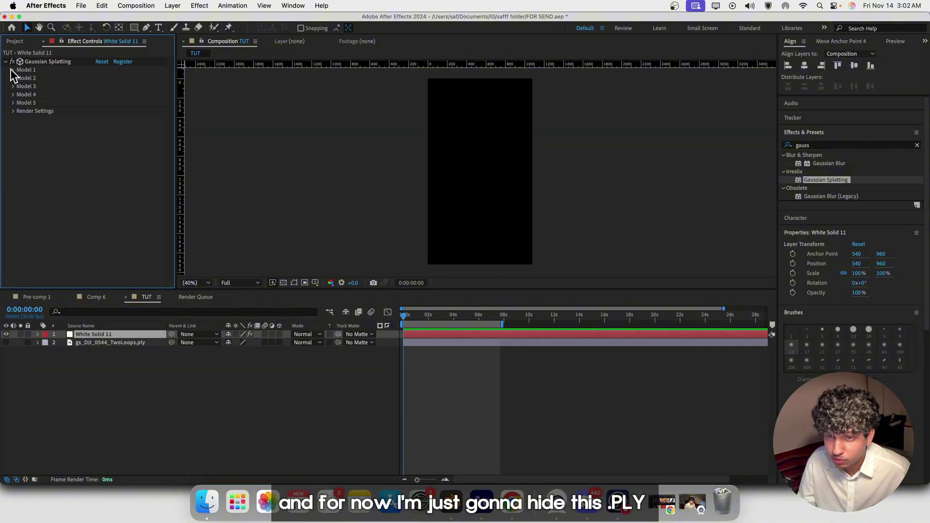
left_click(108, 87)
left_click(107, 86)
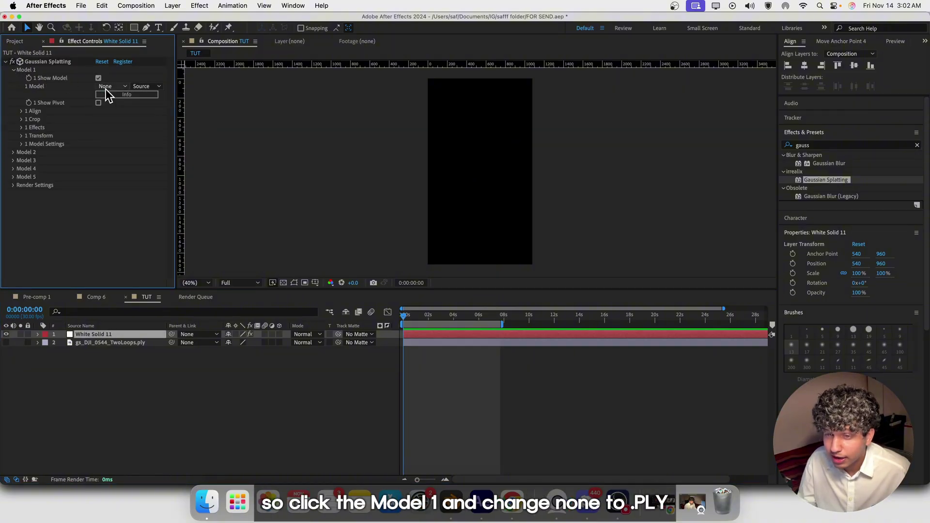
left_click(106, 87)
left_click(118, 125)
left_click(146, 87)
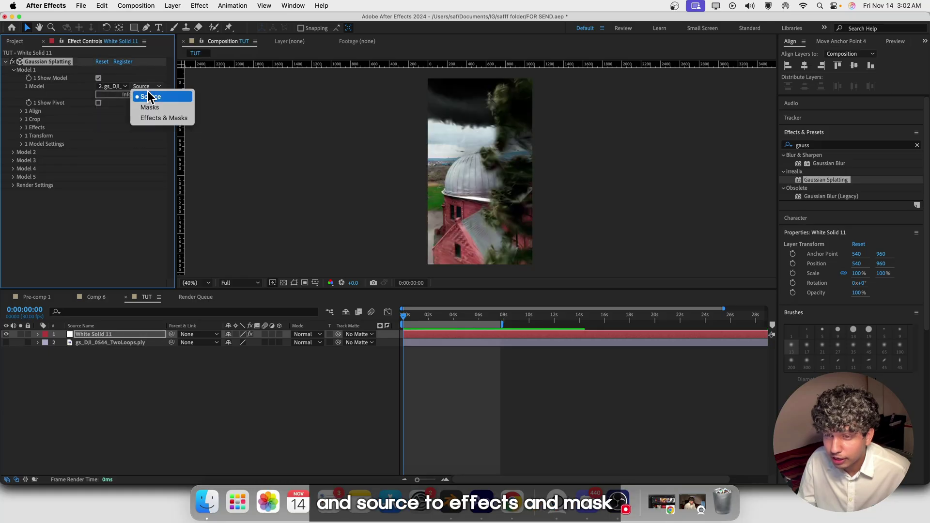
left_click(160, 120)
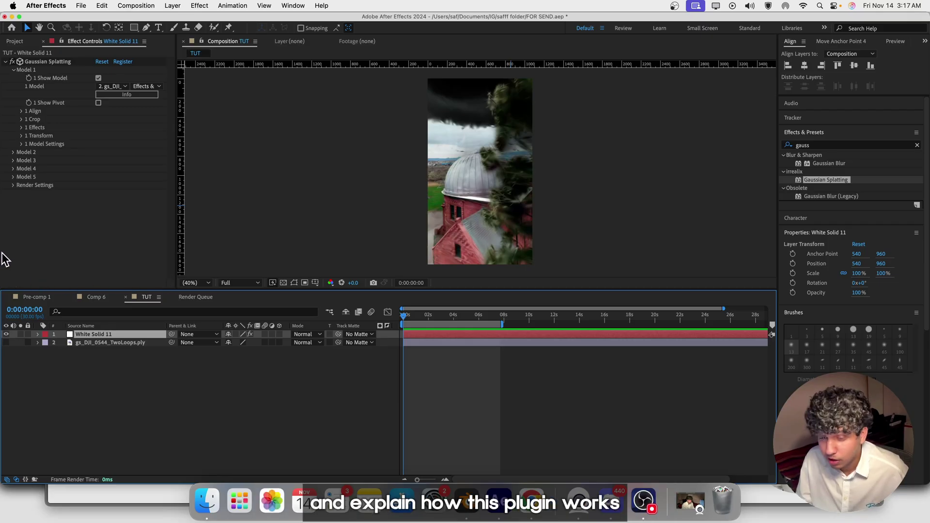
left_click(42, 297)
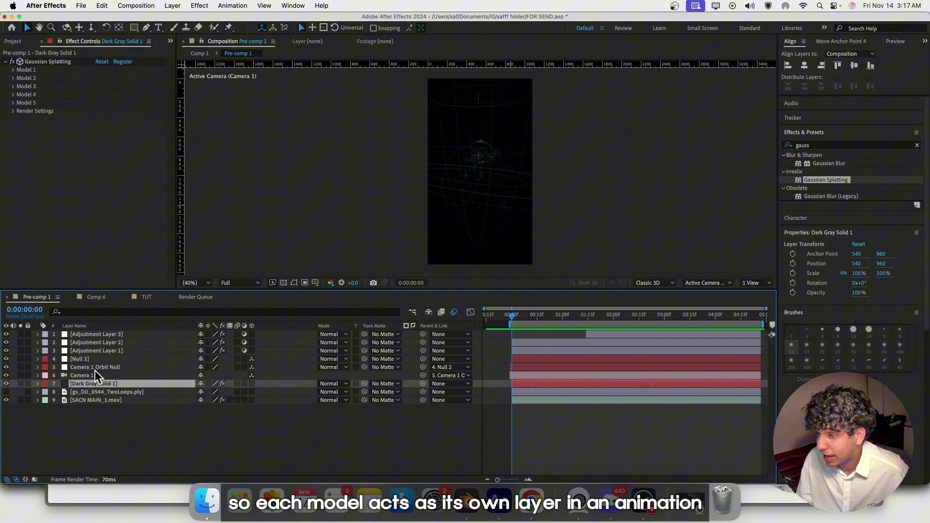
left_click(536, 316)
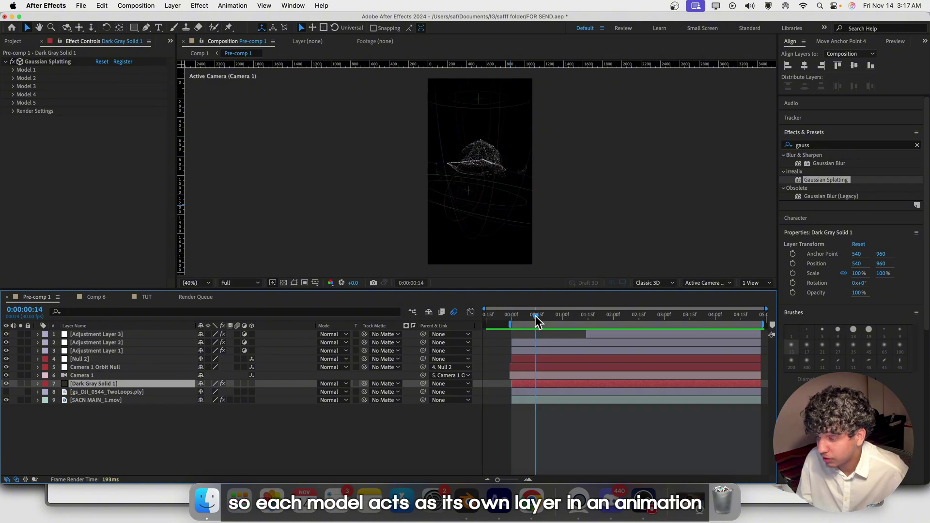
mouse_move(537, 321)
left_mouse_down()
mouse_move(586, 323)
mouse_move(527, 334)
left_mouse_up()
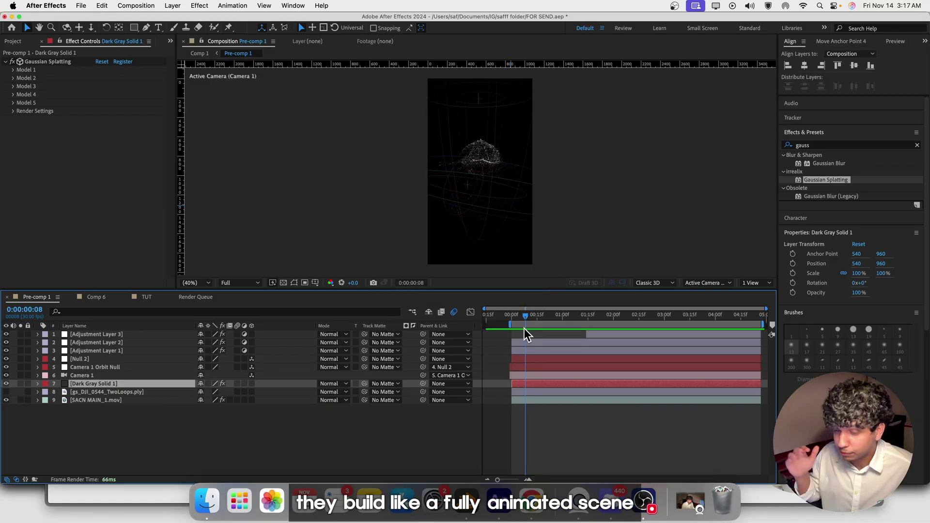
left_click_drag(528, 322, 611, 325)
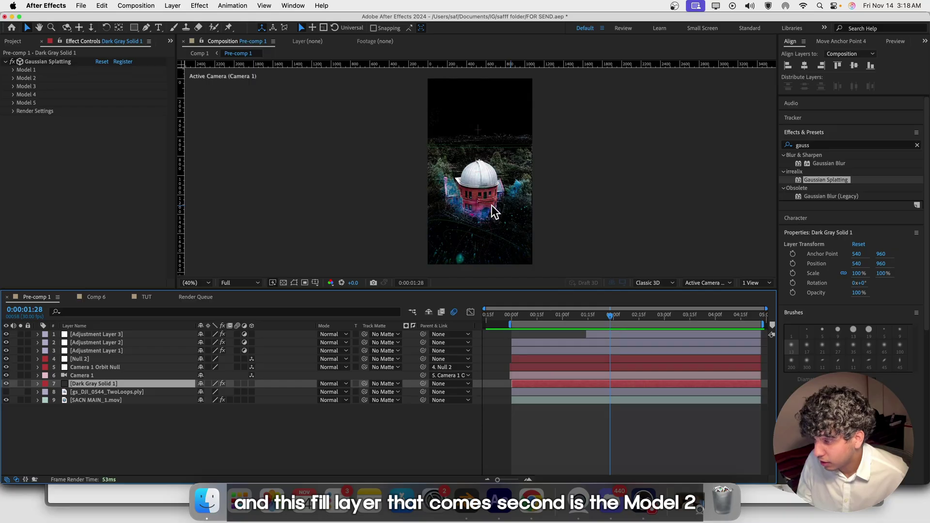
left_click_drag(610, 320, 730, 322)
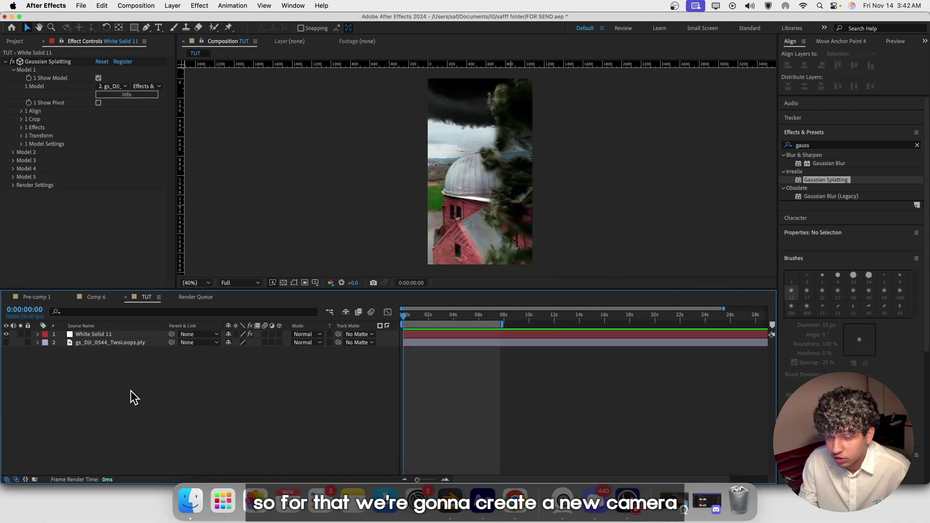
- Add a new camera layer, Camera 1
right_click(129, 366)
mouse_move(145, 355)
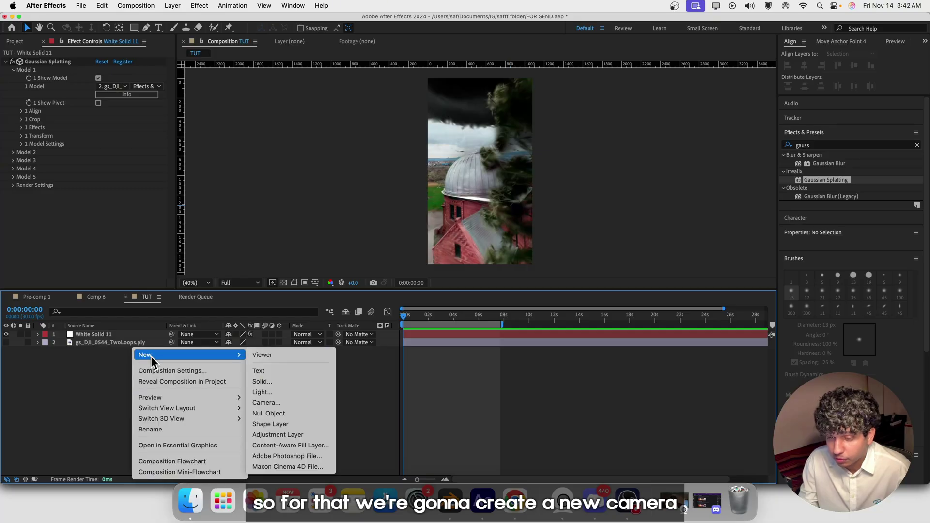
left_click(285, 403)
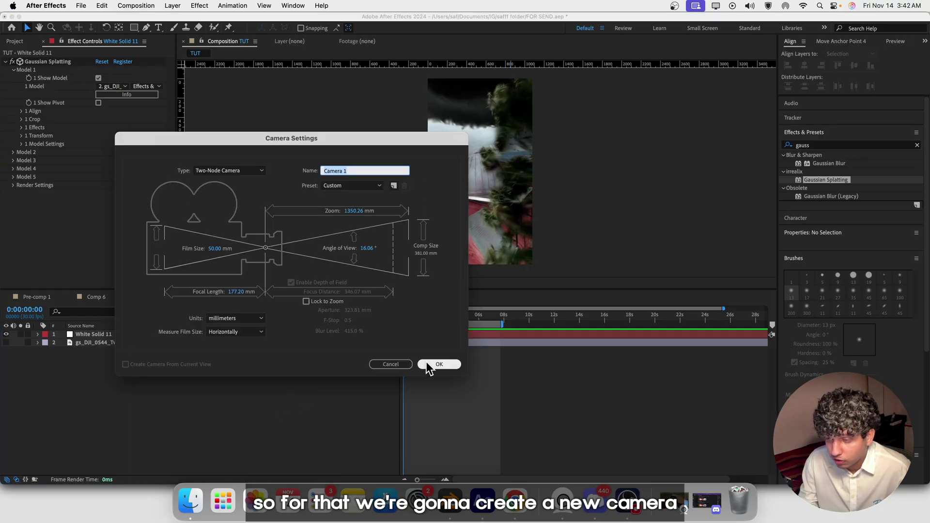
left_click(431, 362)
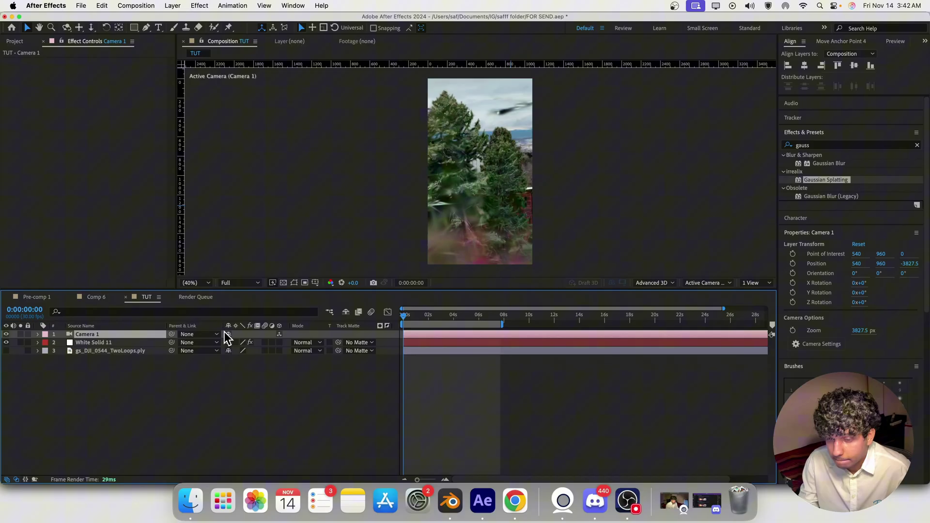
- Create an orbit null for Camera 1 and turn its Y rotation to 132°
right_click(98, 336)
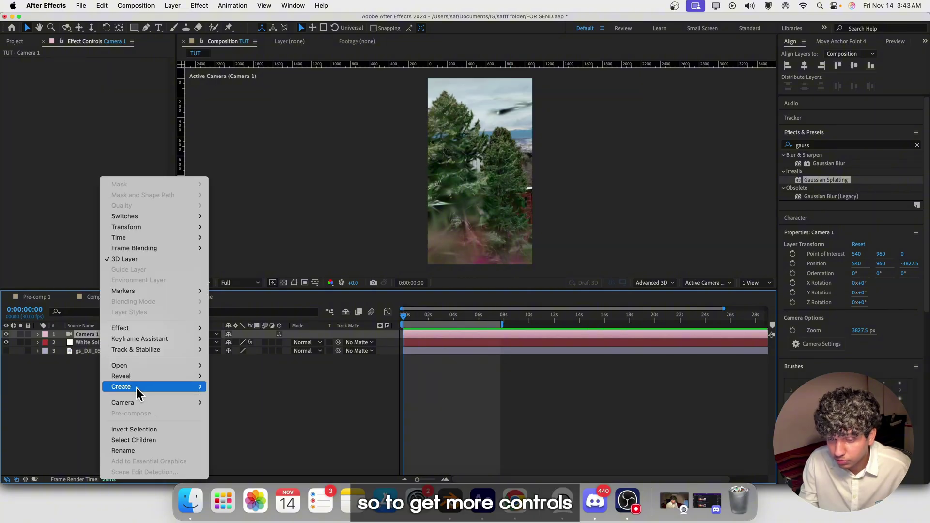
mouse_move(142, 403)
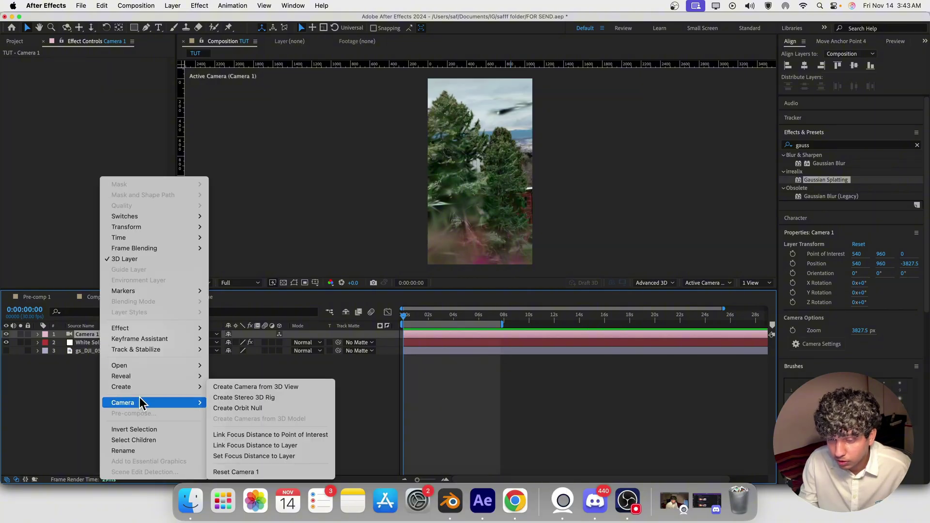
left_click(229, 408)
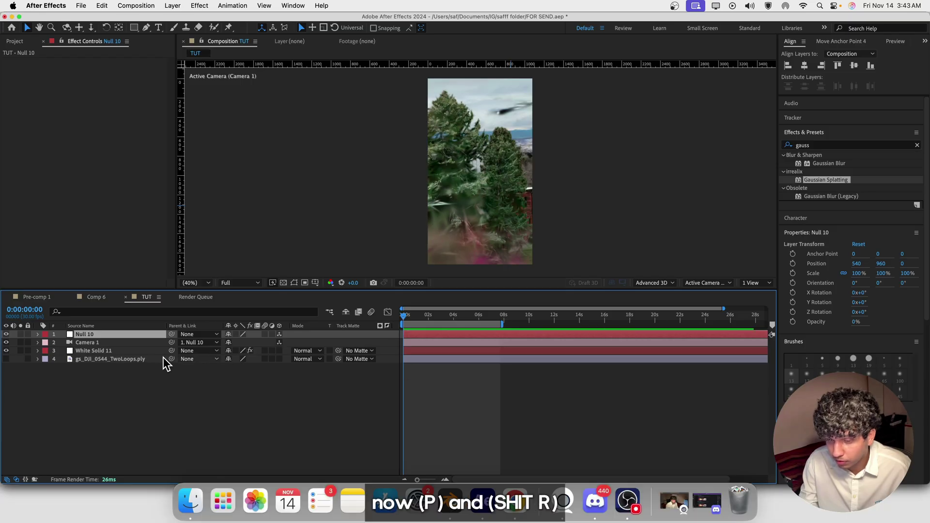
key("p")
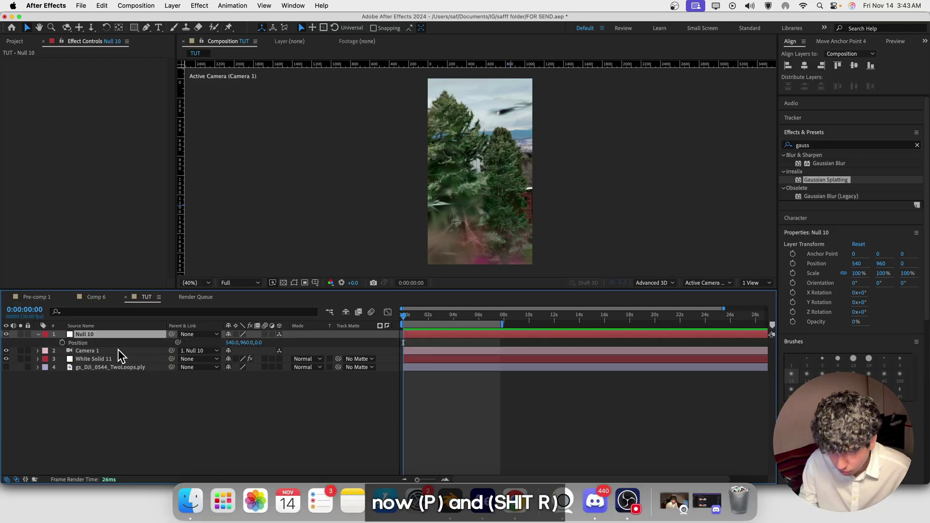
key("shift+r")
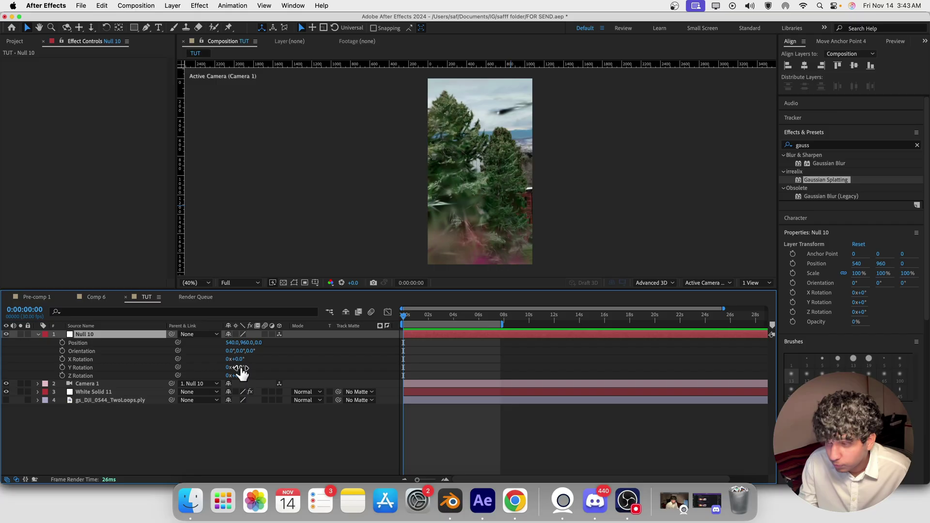
left_click_drag(240, 368, 309, 372)
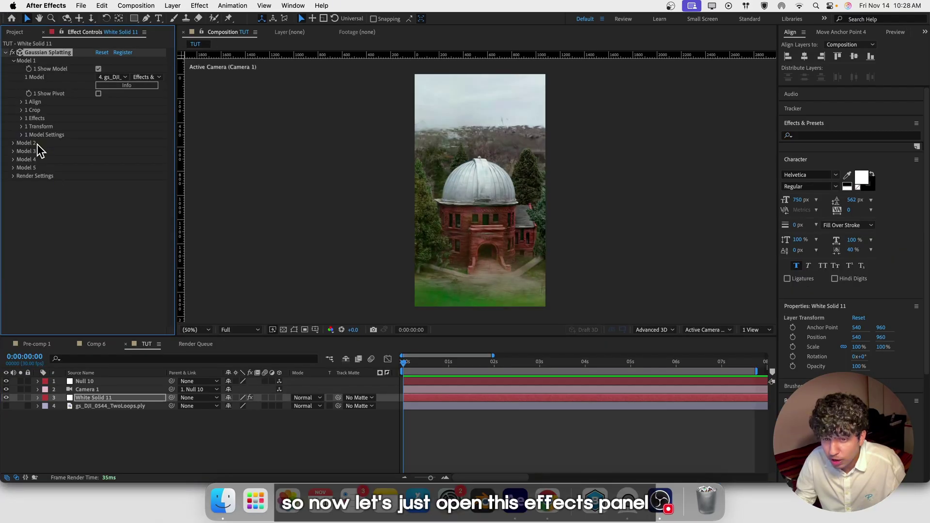
- Enable Model 1's Splat Scale with Max Value 3% and Shape Size 2400
left_click(22, 119)
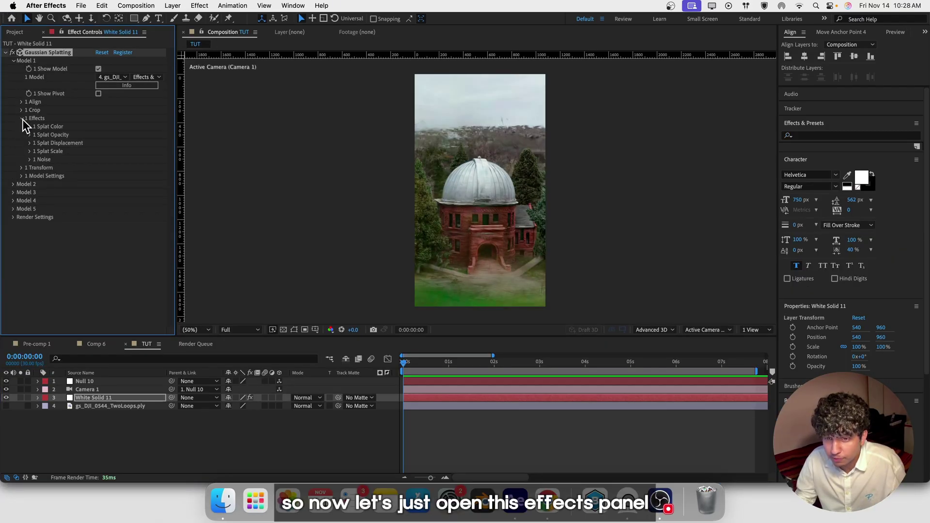
left_click(30, 152)
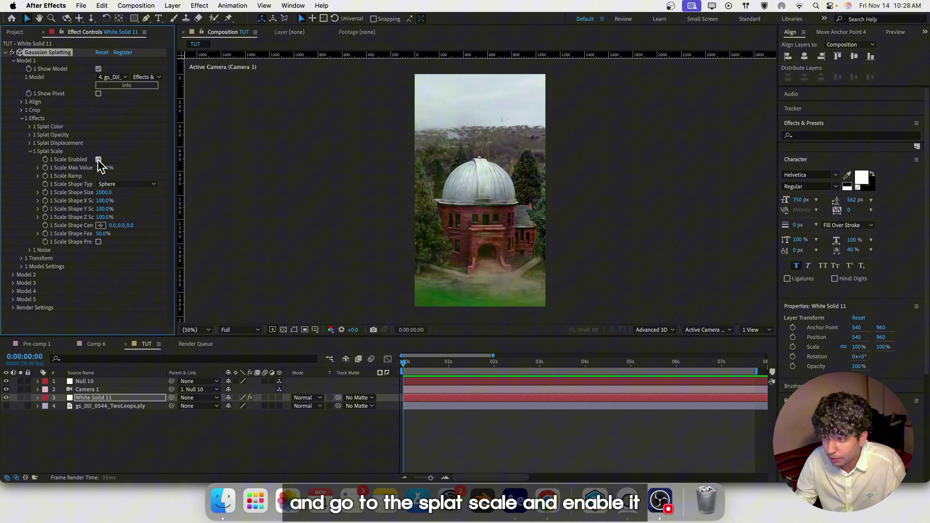
left_click(98, 160)
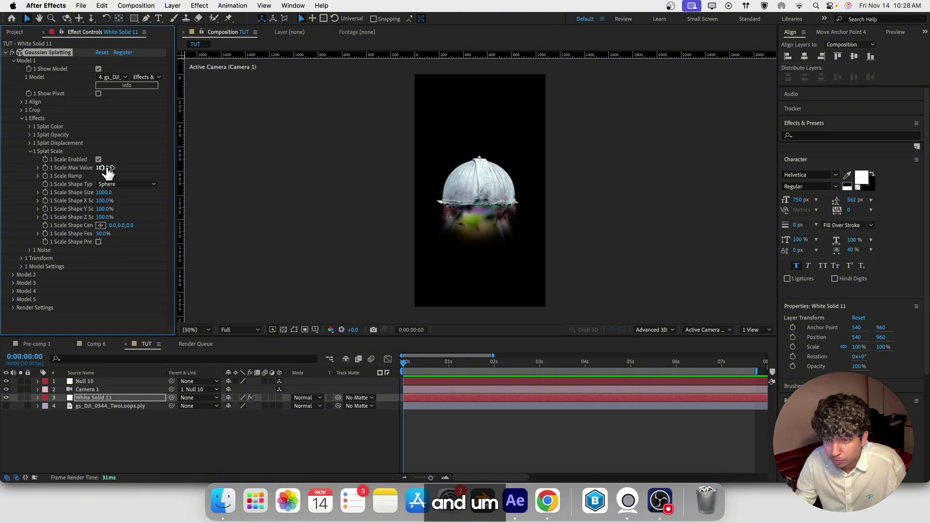
left_click(105, 167)
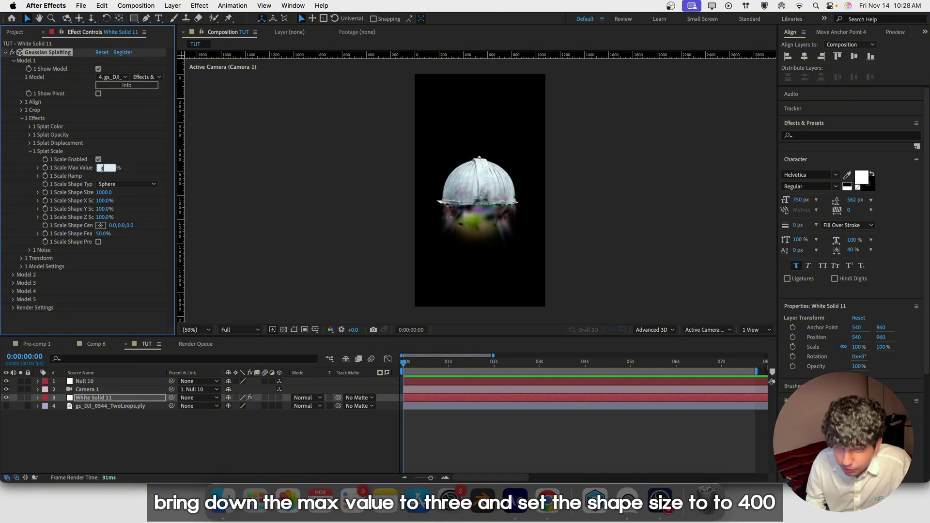
type("3")
key("Return")
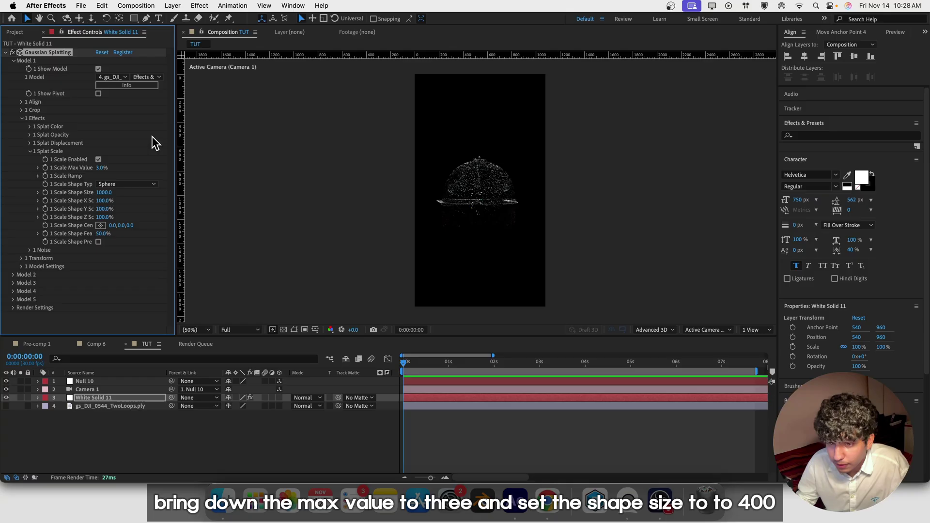
left_click_drag(106, 194, 112, 196)
left_click(108, 193)
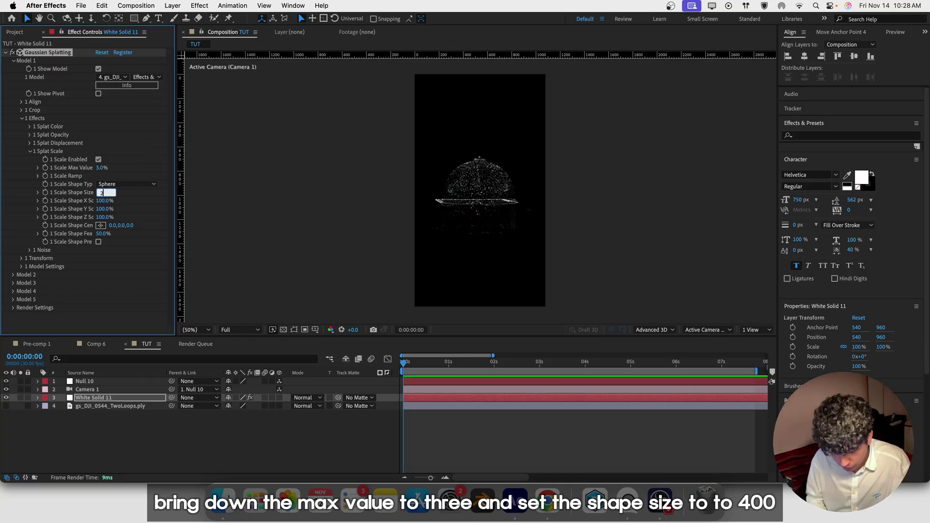
key("Return")
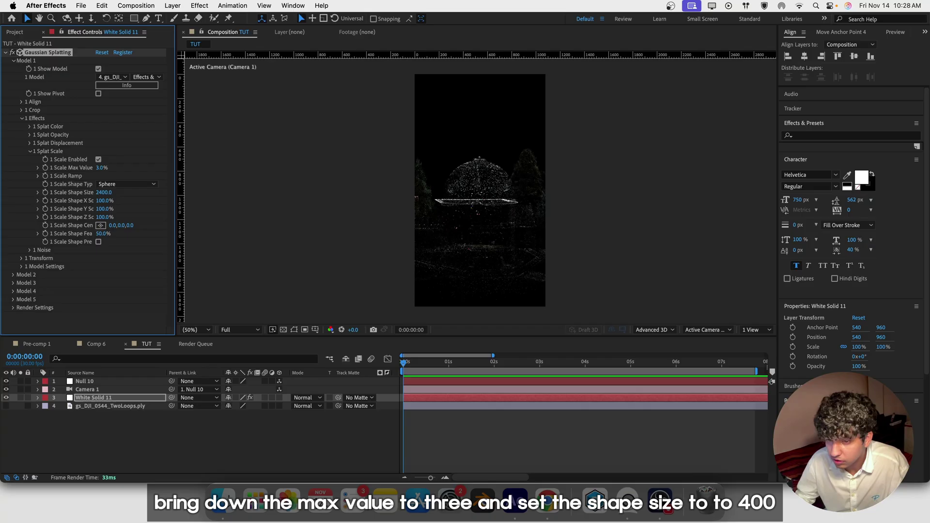
- Scale the splat shape to X 50%, Y 200%, Z 50% and centre it at Y -700
left_click(104, 201)
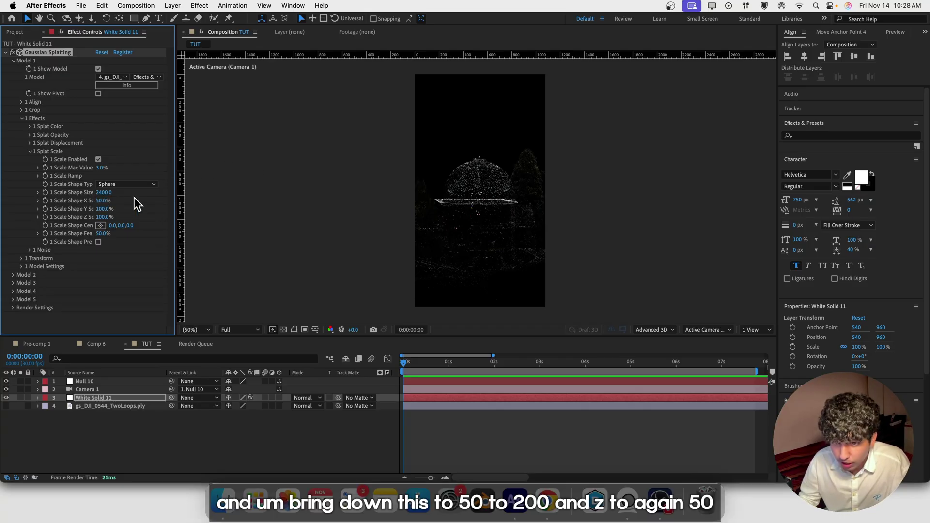
left_click(104, 209)
type("200")
key("Return")
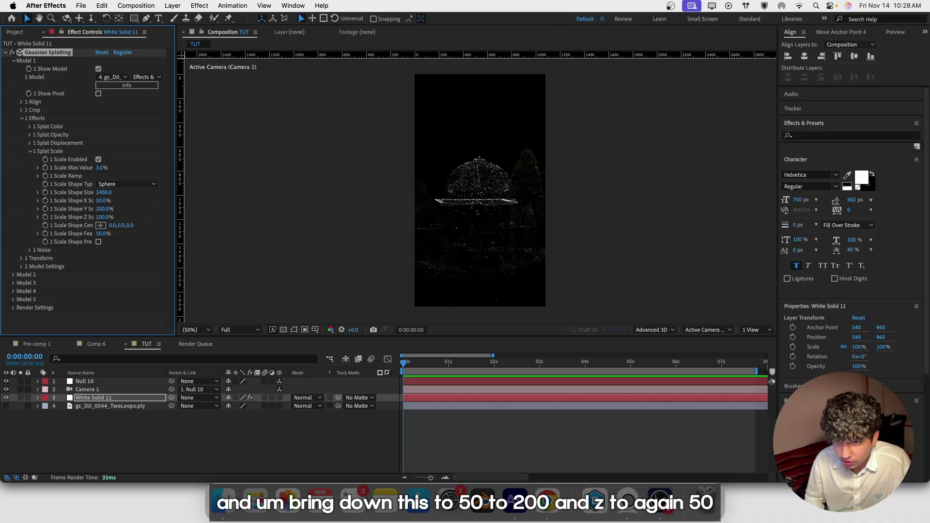
left_click(103, 218)
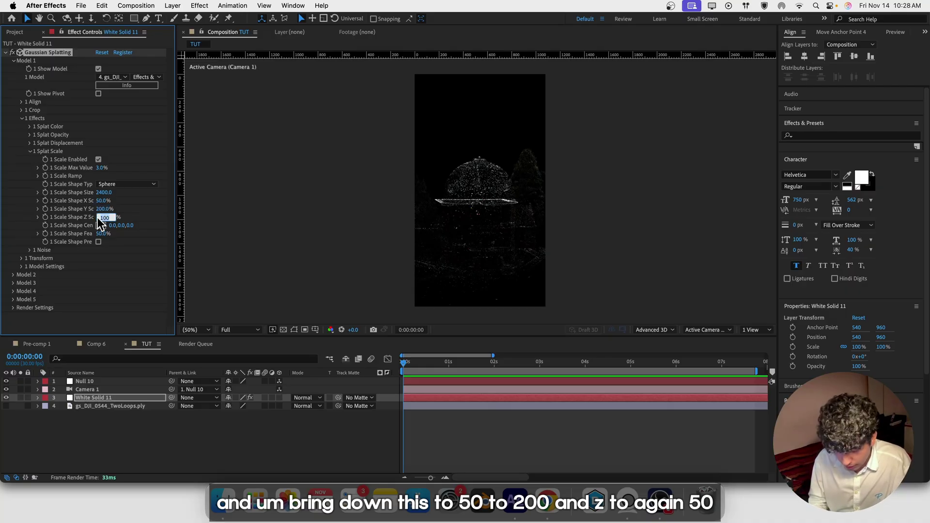
type("50")
key("Return")
left_click_drag(121, 225, 93, 131)
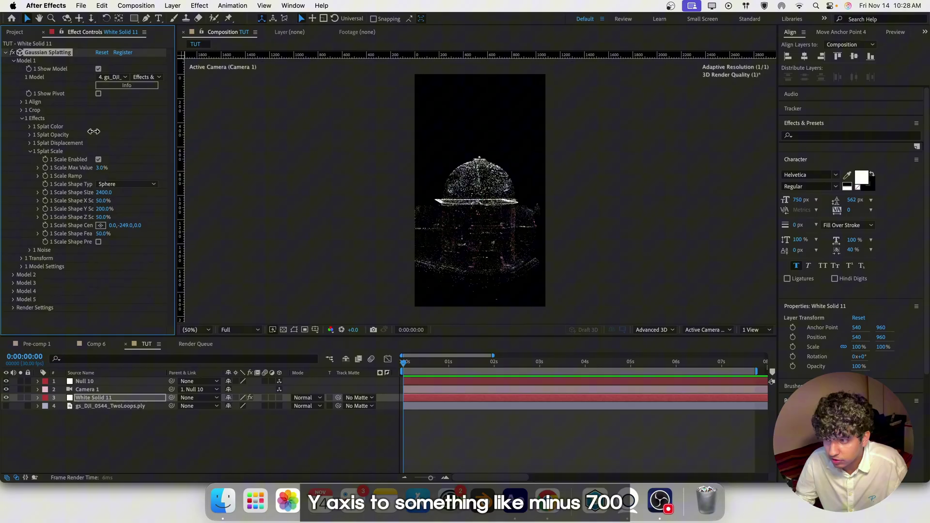
left_click(124, 225)
type("-70")
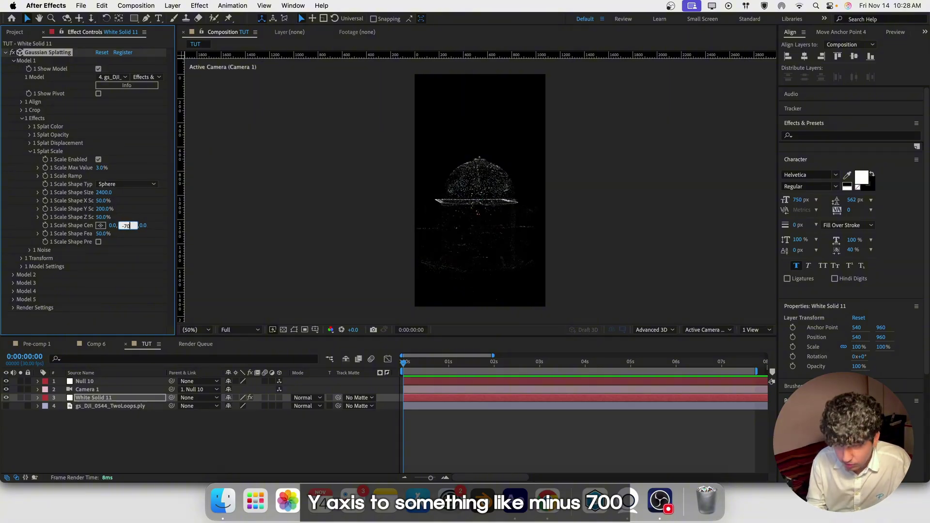
type("0")
key("Return")
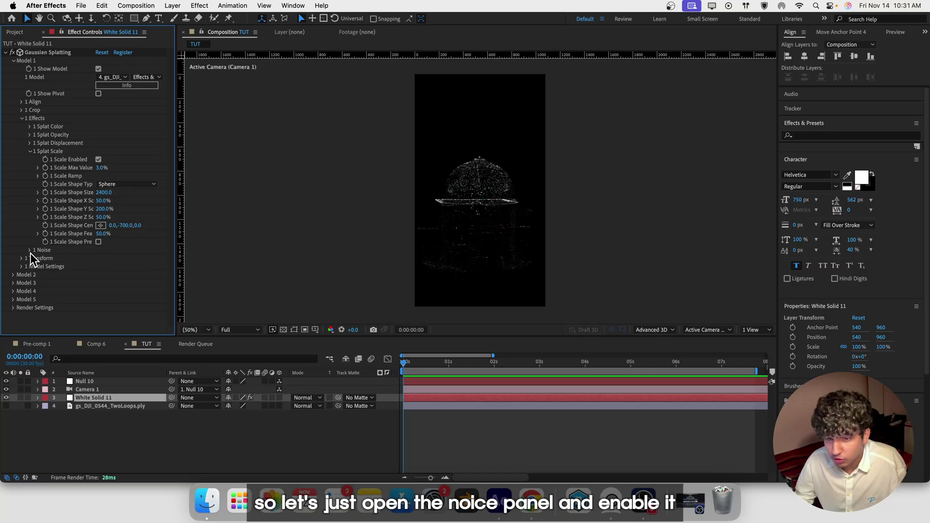
- Enable Model 1's Noise: amplitude 100, X amplitude 1000%, Y 100%, Z amplitude 8000%
left_click(30, 250)
left_click(98, 258)
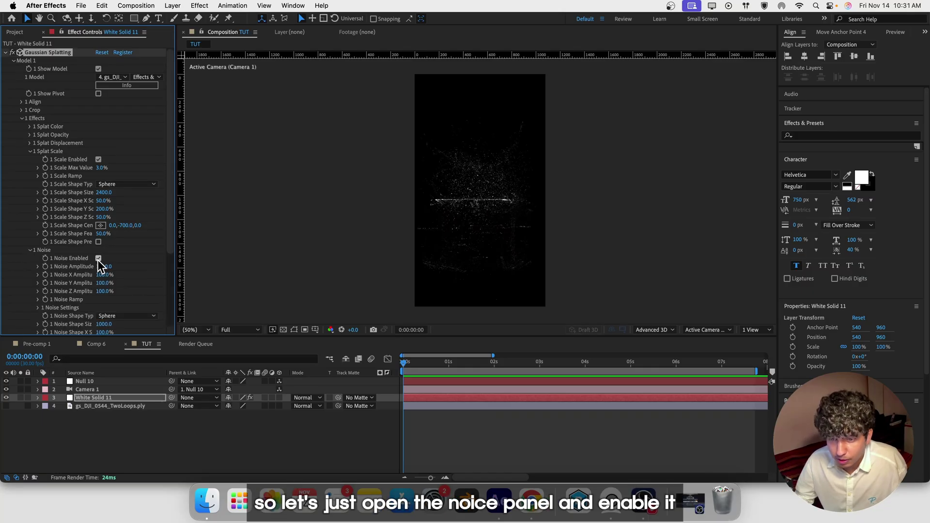
left_click(105, 267)
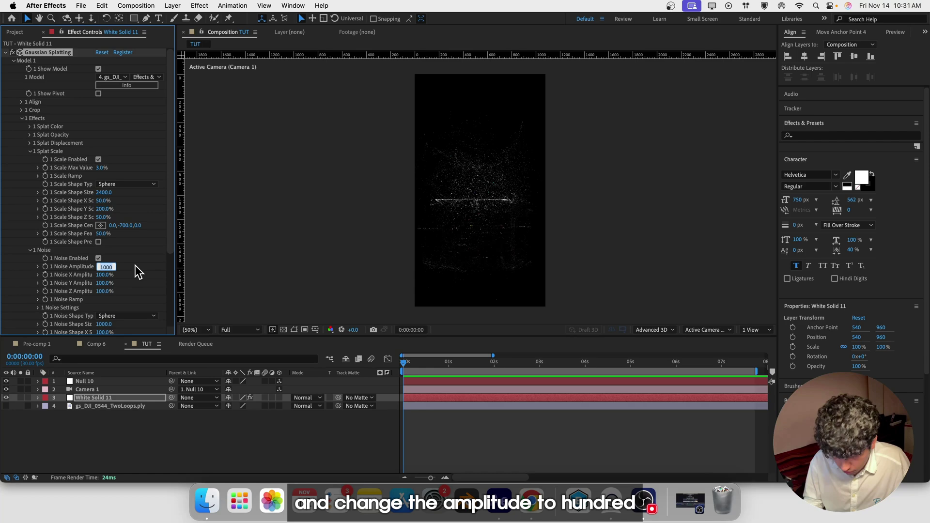
type("100")
key("Return")
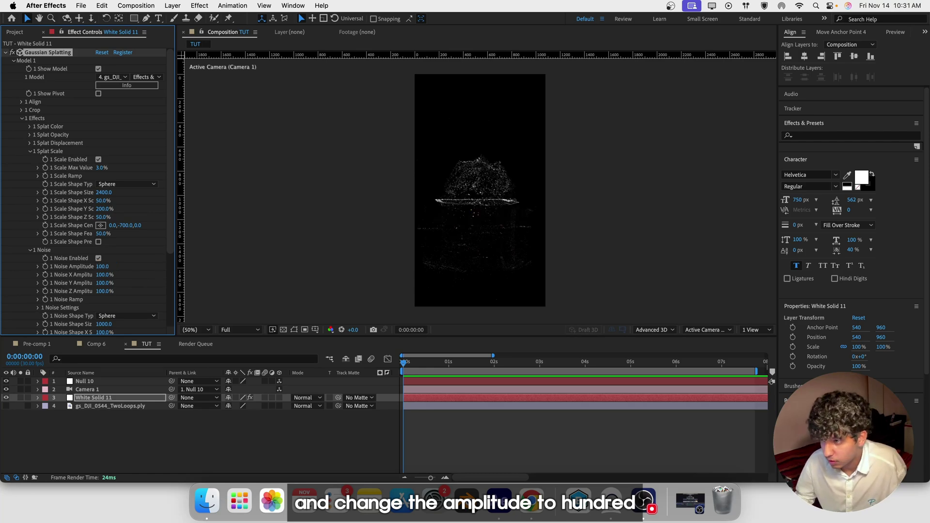
left_click(105, 275)
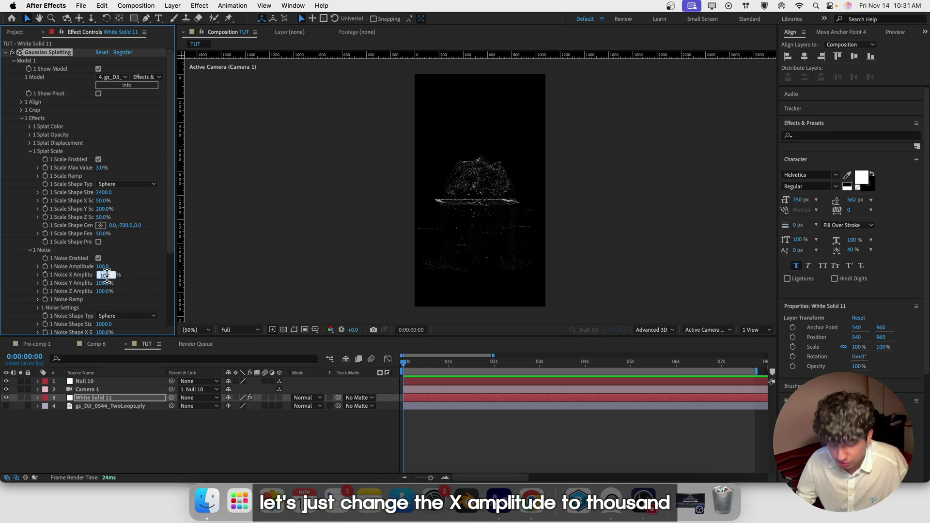
type("0")
key("Return")
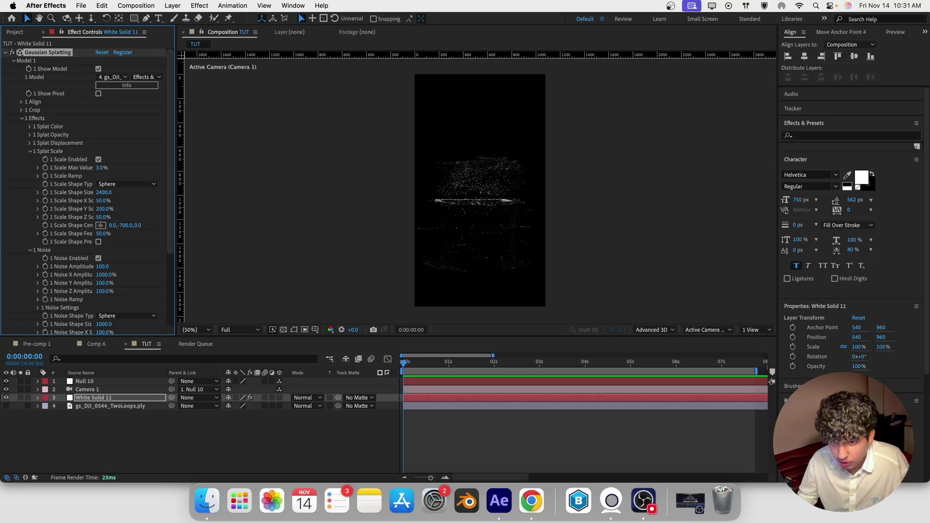
left_click(104, 291)
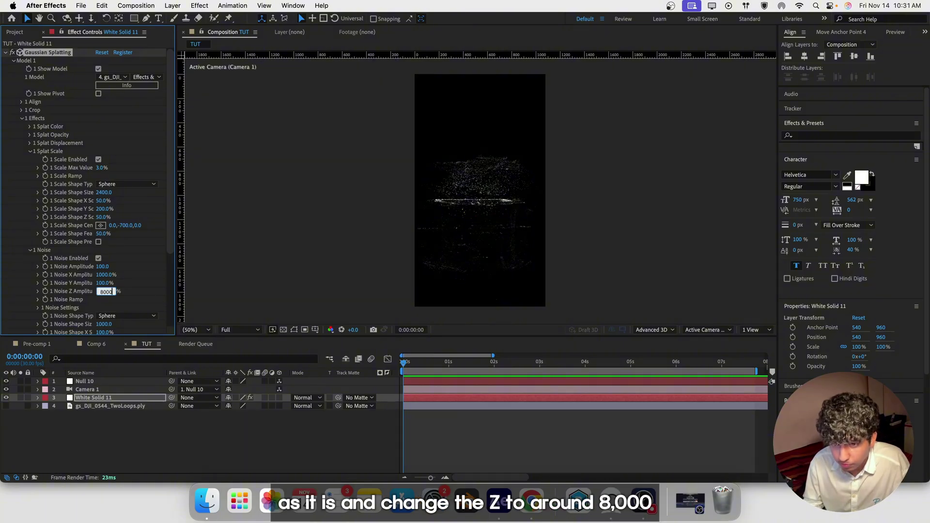
key("Return")
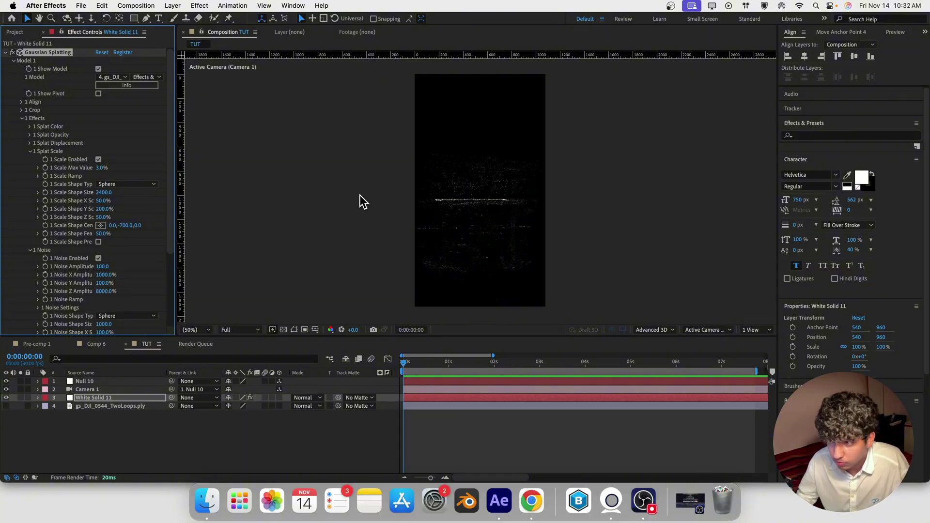
- In Model 1's Noise Settings, set Noise Seed 50 and Noise Shape X Scale 350%
scroll(151, 251, "down", 1)
scroll(134, 257, "up", 1)
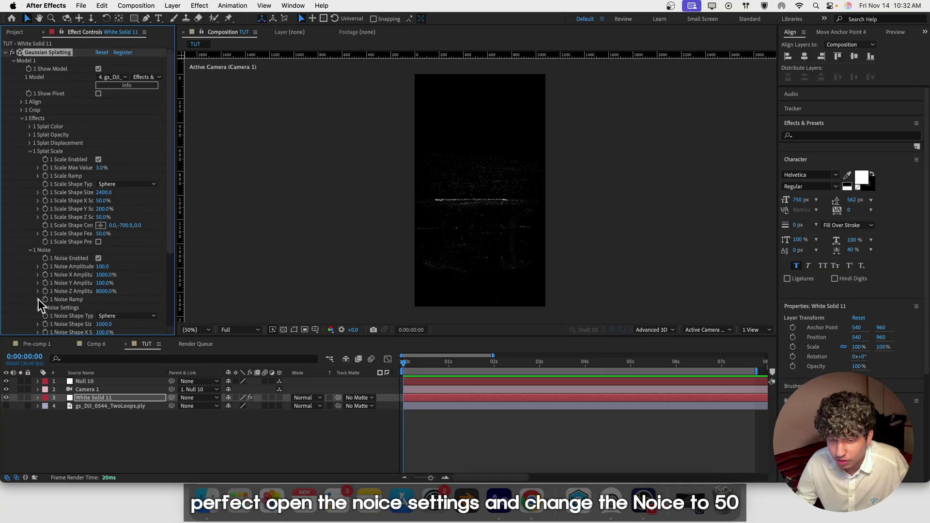
left_click(35, 310)
left_click(37, 308)
scroll(48, 285, "down", 3)
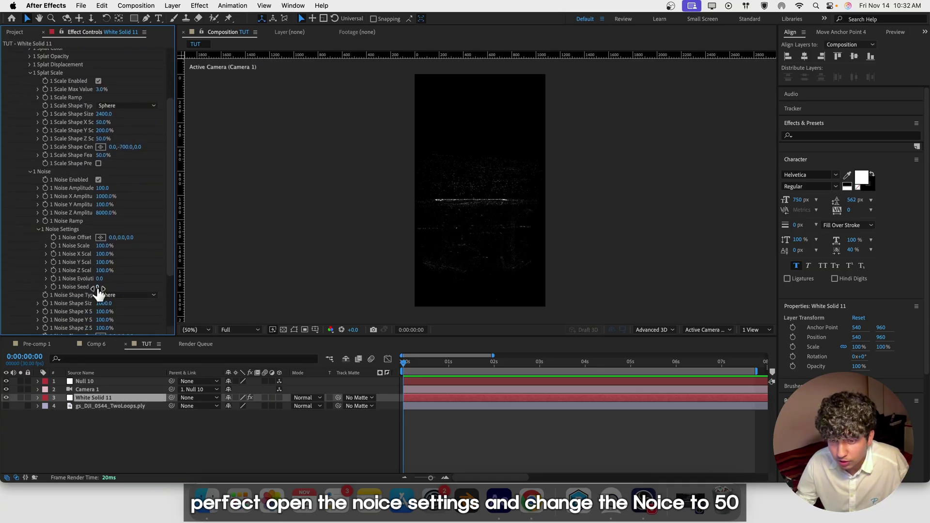
left_click(97, 288)
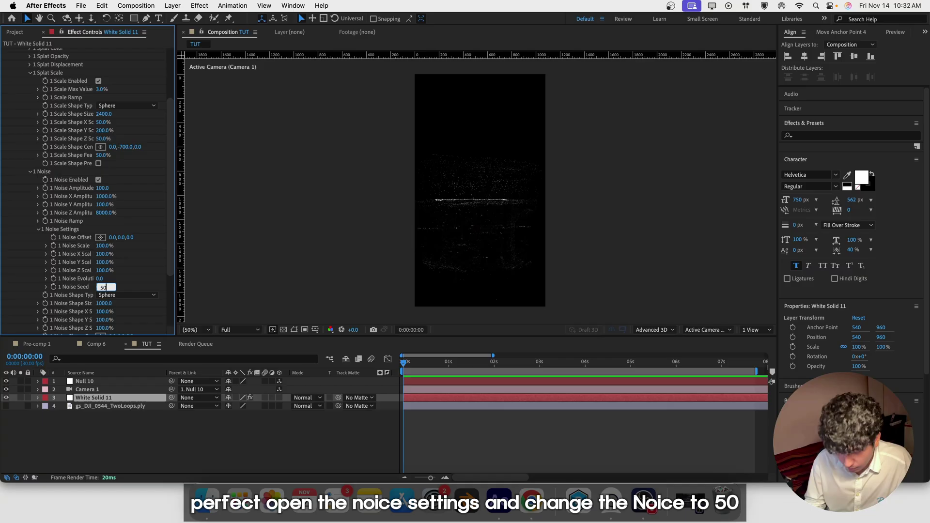
type("50")
key("Return")
scroll(97, 286, "down", 2)
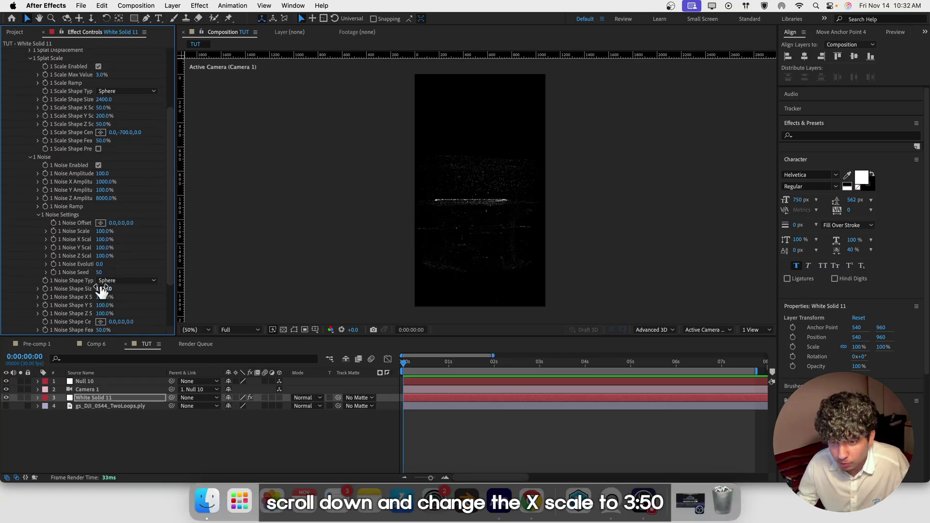
left_click(104, 283)
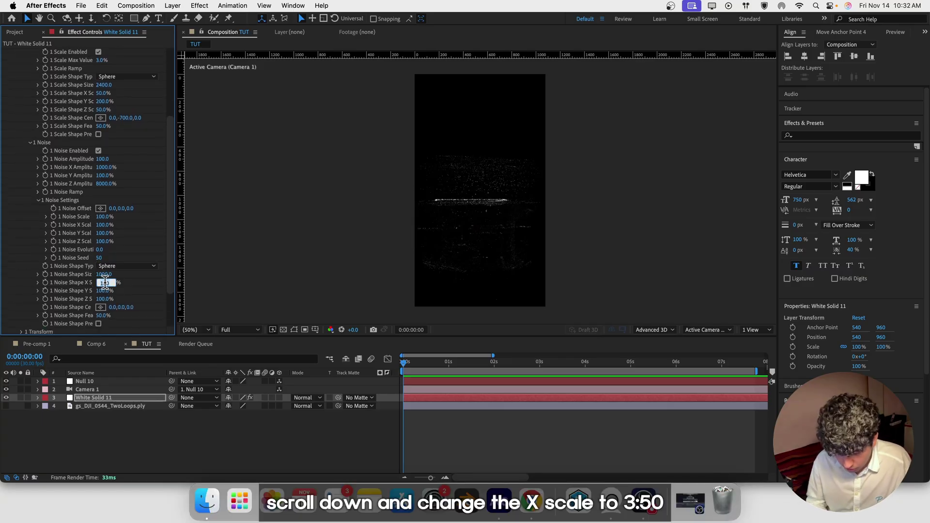
key("Return")
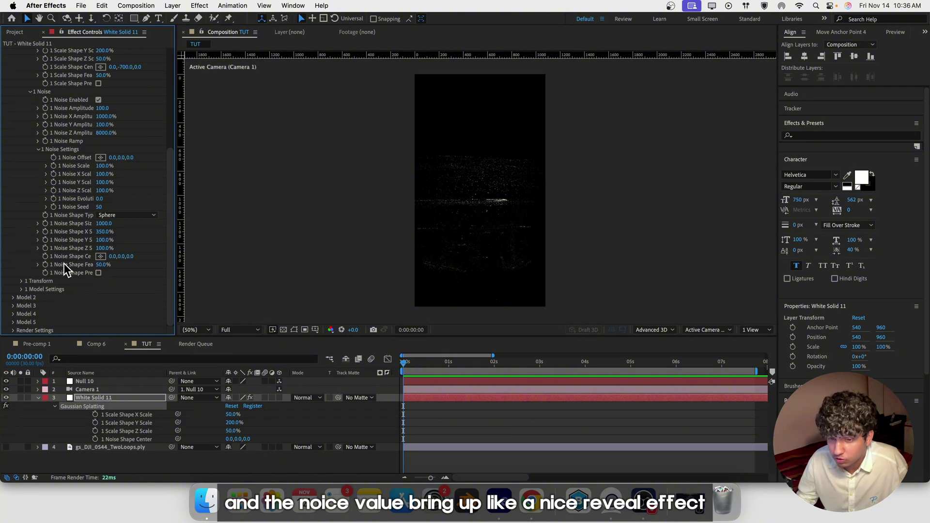
- Keyframe Noise Shape Center and Scale Shape X/Y/Z, setting Noise Shape Center Y to 1000 at 2 seconds
left_click(45, 256)
scroll(62, 205, "up", 6)
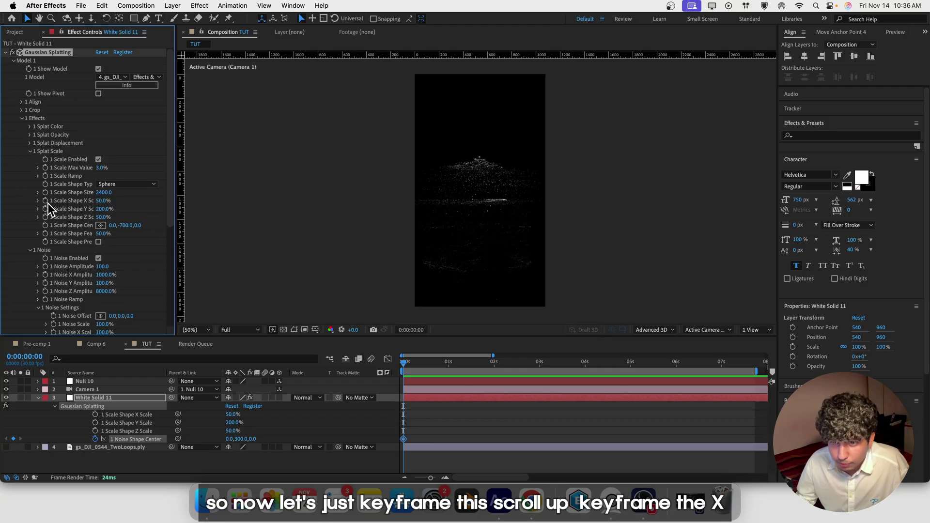
left_click(45, 200)
left_click(45, 209)
left_click(45, 217)
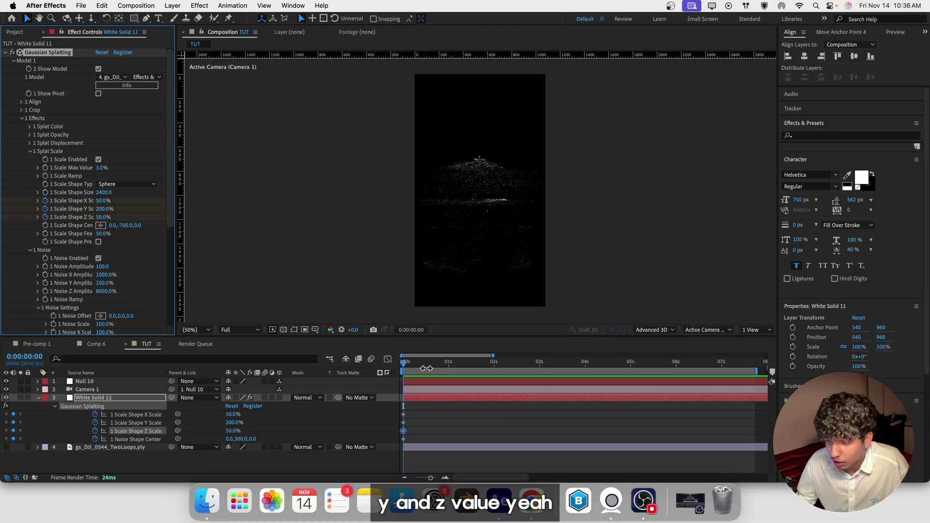
left_click_drag(426, 372, 494, 373)
scroll(93, 239, "down", 8)
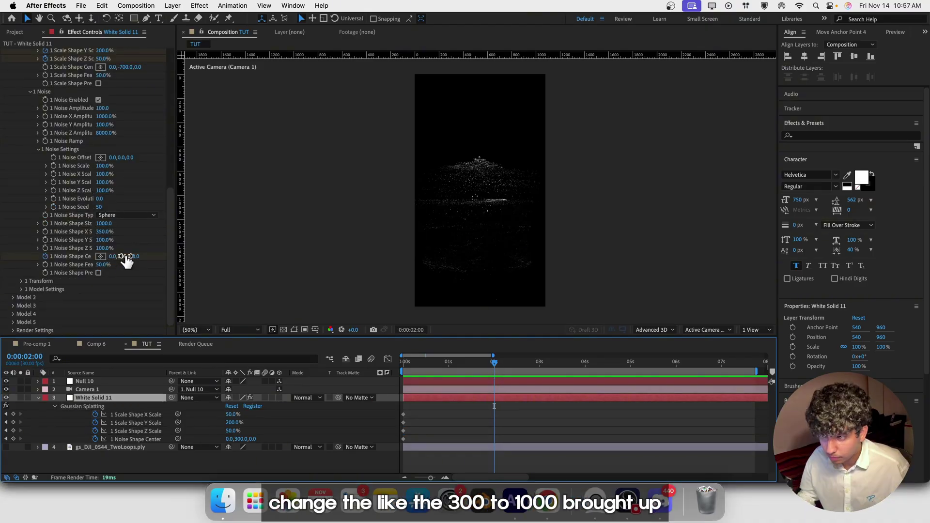
left_click(125, 256)
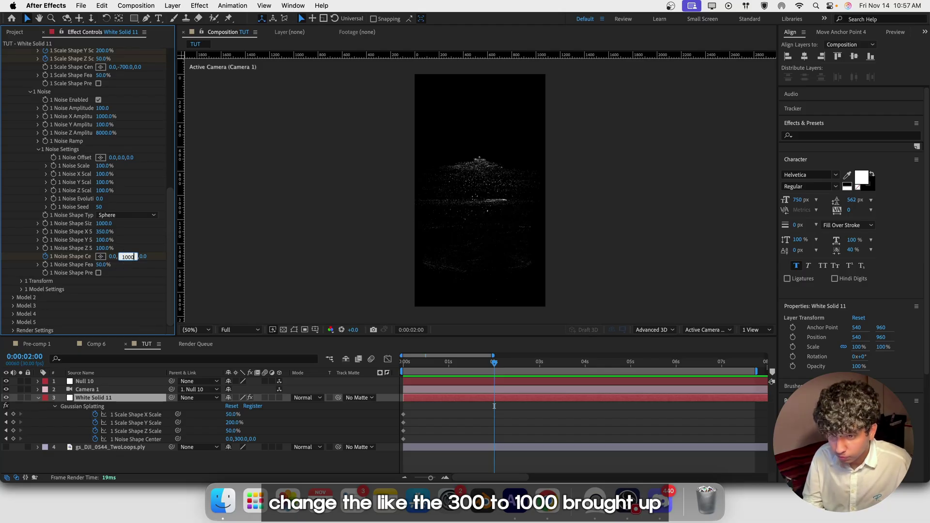
type("1000")
key("Return")
- At 2 seconds, raise Scale Shape X, Y and Z to 525%, 1786% and 1890%
scroll(79, 160, "up", 5)
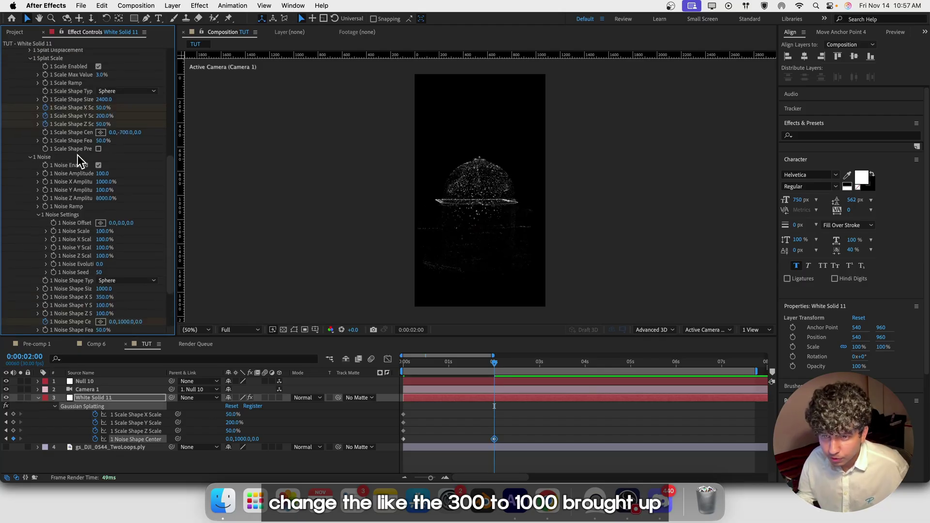
scroll(80, 162, "up", 6)
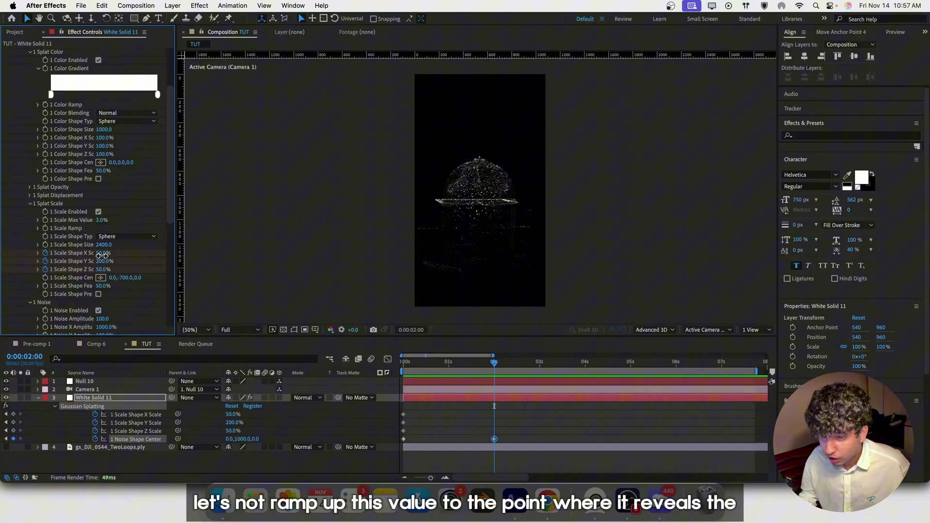
left_click_drag(102, 253, 446, 210)
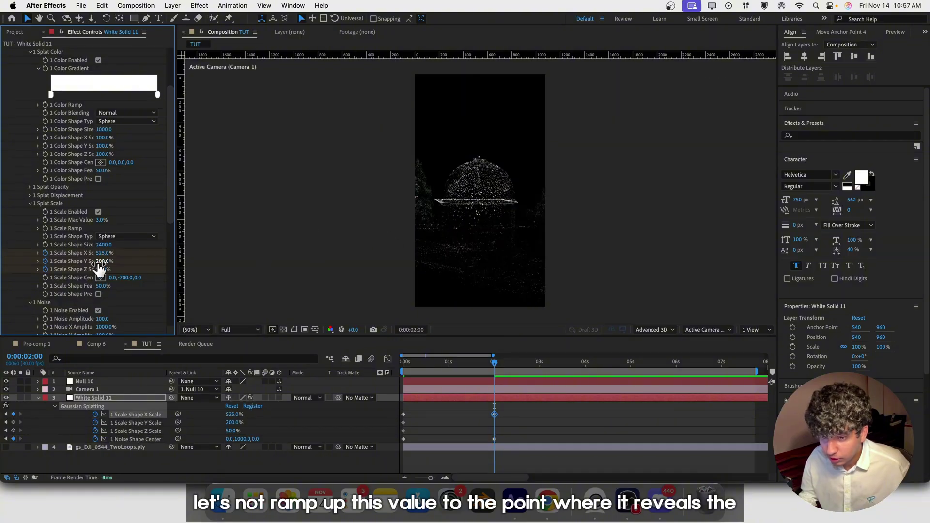
left_click_drag(99, 261, 263, 258)
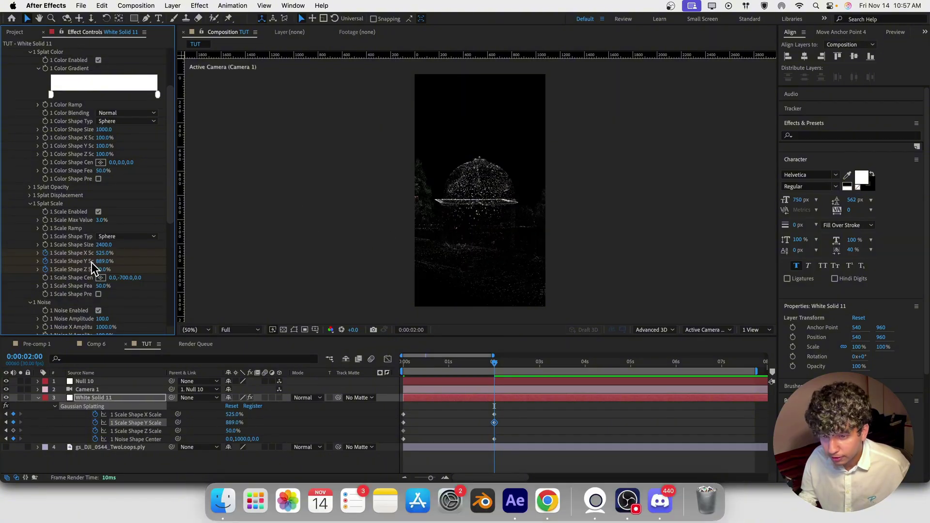
left_click_drag(100, 270, 523, 208)
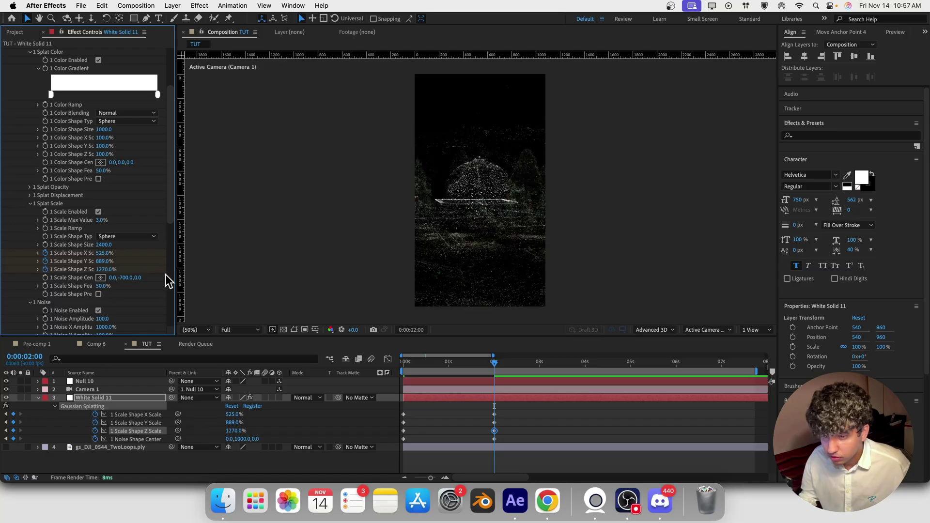
left_click_drag(103, 253, 577, 245)
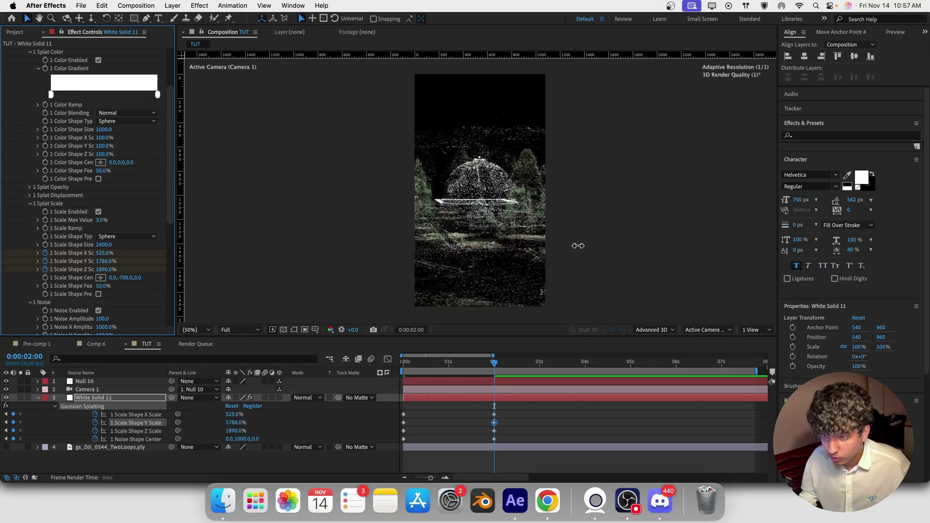
left_click(496, 364)
- Return to the start and preview the splat reveal's timing
left_click_drag(495, 364, 343, 376)
key("space")
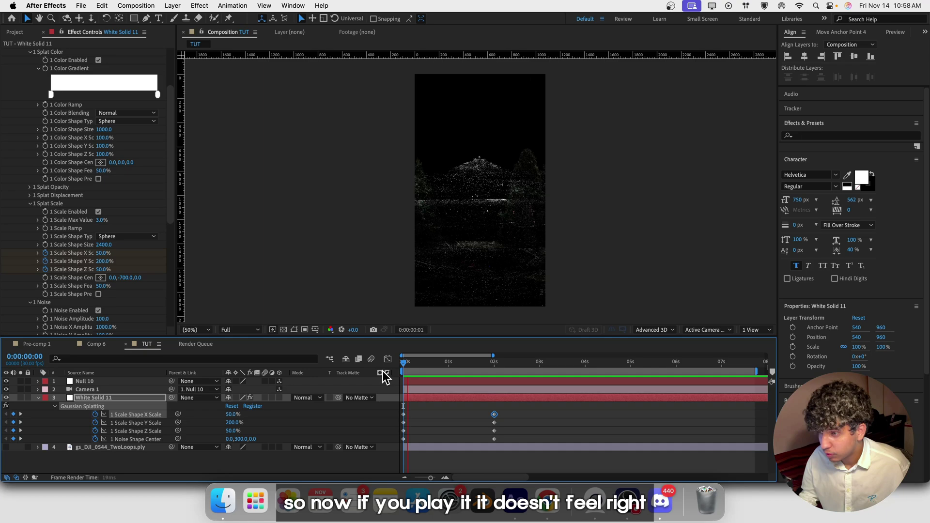
mouse_move(454, 361)
left_mouse_down()
mouse_move(494, 366)
mouse_move(449, 373)
left_mouse_up()
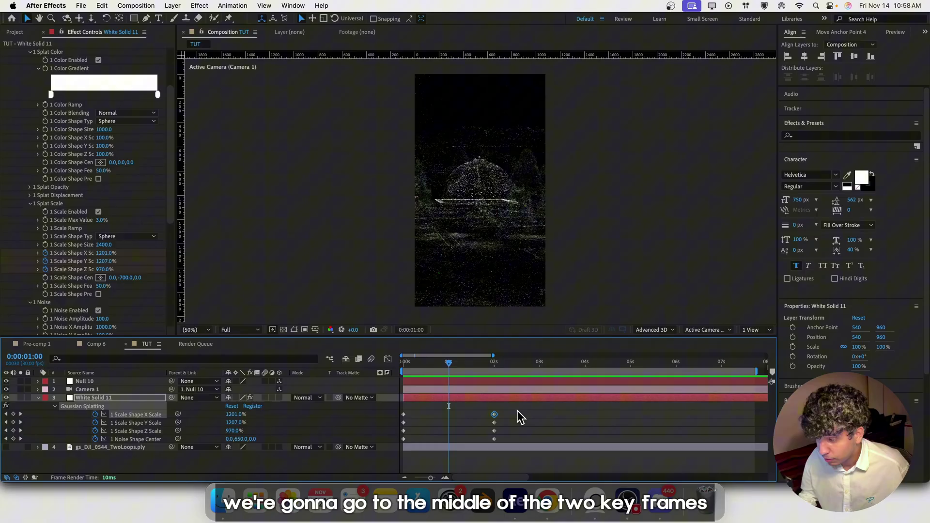
- Paste the starting scale keyframes at 1 second, nudged to X 104%, Y 241%, Z 72%
left_click_drag(423, 412, 401, 434)
key("super+v")
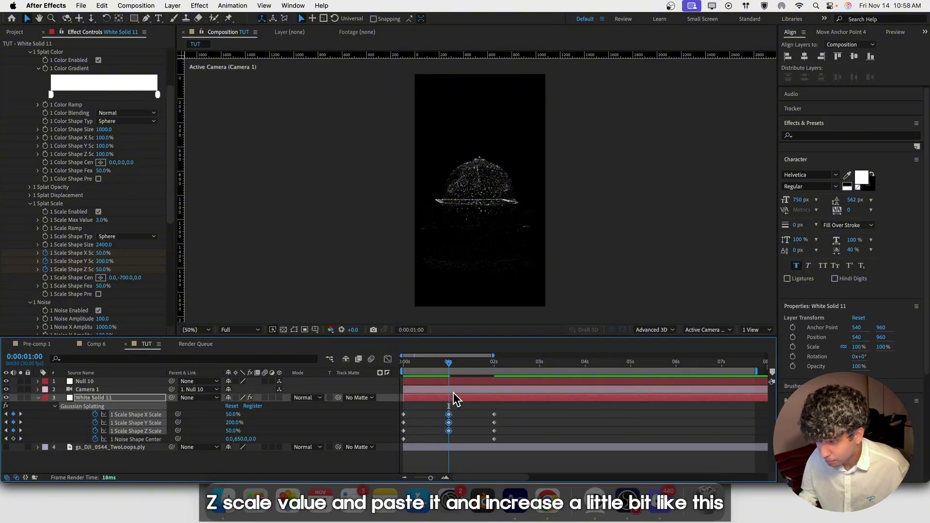
left_click(406, 409)
left_click_drag(233, 431, 247, 414)
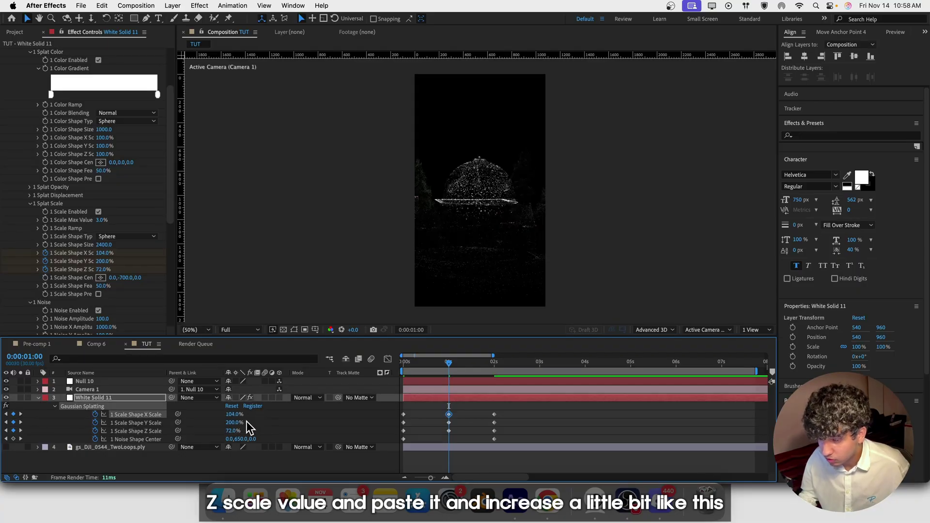
left_click_drag(509, 411, 360, 454)
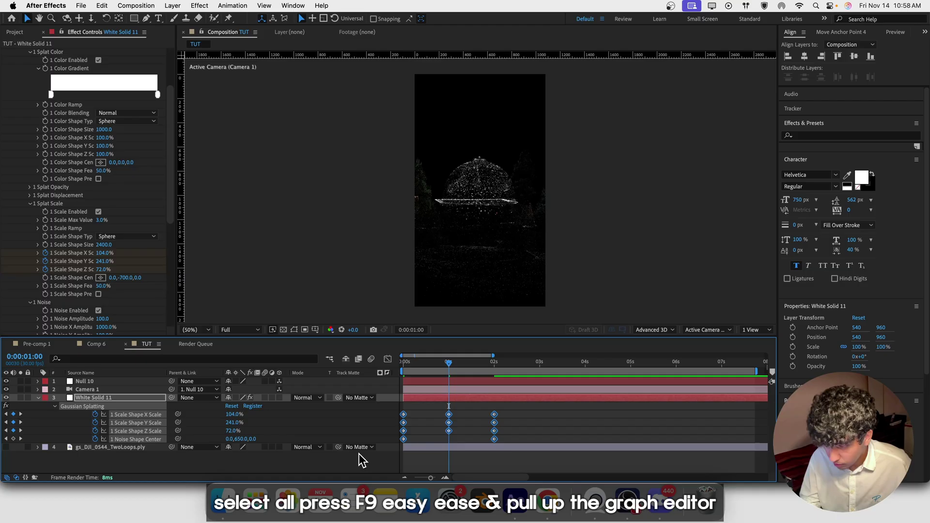
- Apply Easy Ease to all scale keyframes and reshape their speed curve in the Graph Editor
key("F9")
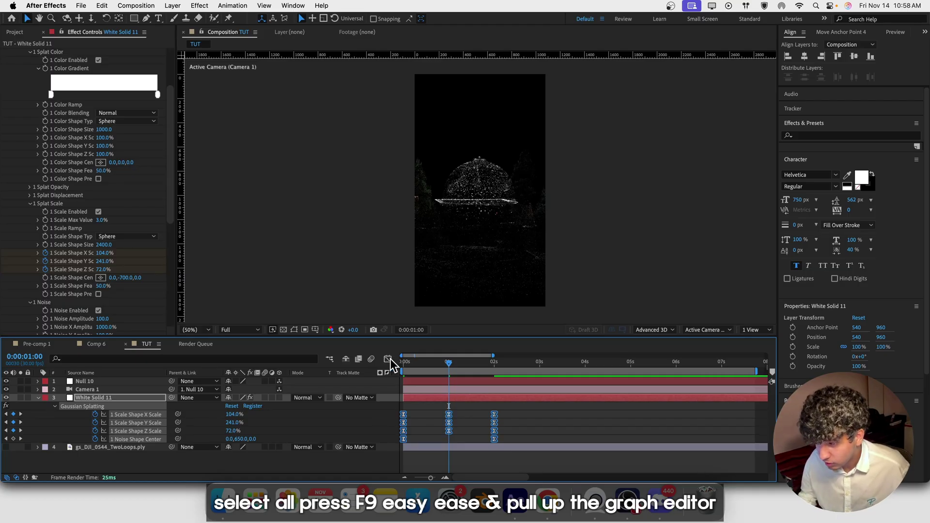
left_click(387, 359)
left_click_drag(522, 441, 492, 451)
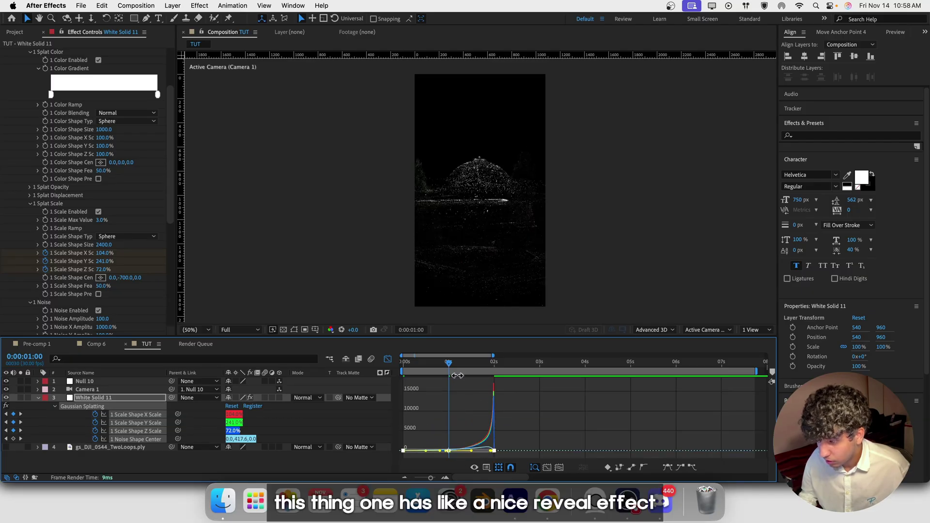
left_click_drag(442, 368, 406, 368)
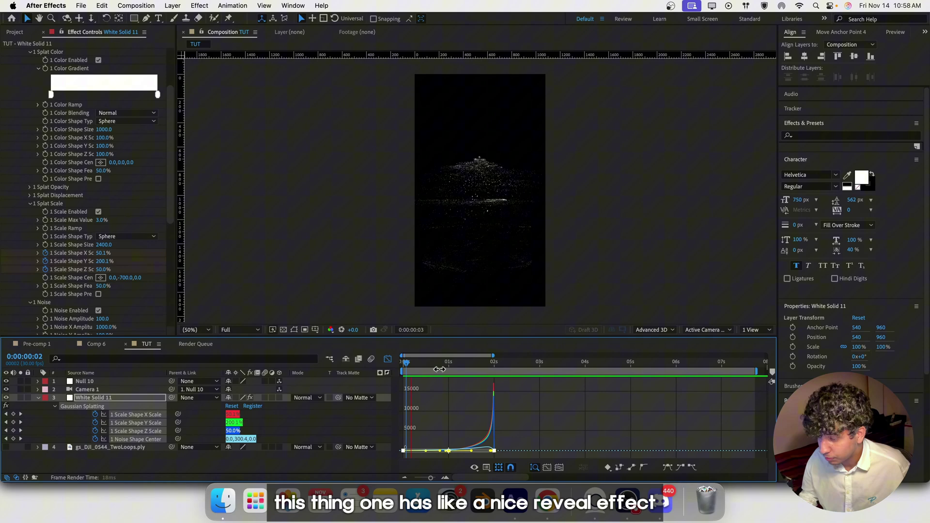
left_click(449, 365)
left_click(387, 359)
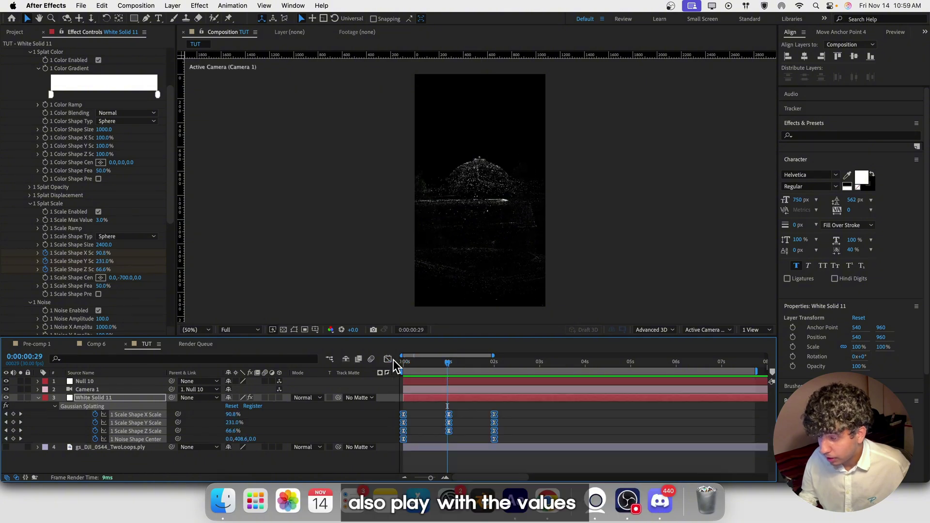
- Adjust the 1-second Scale Shape keyframe to 35/181/41% and jump back to the start
left_click(482, 420)
scroll(470, 415, "up", 2)
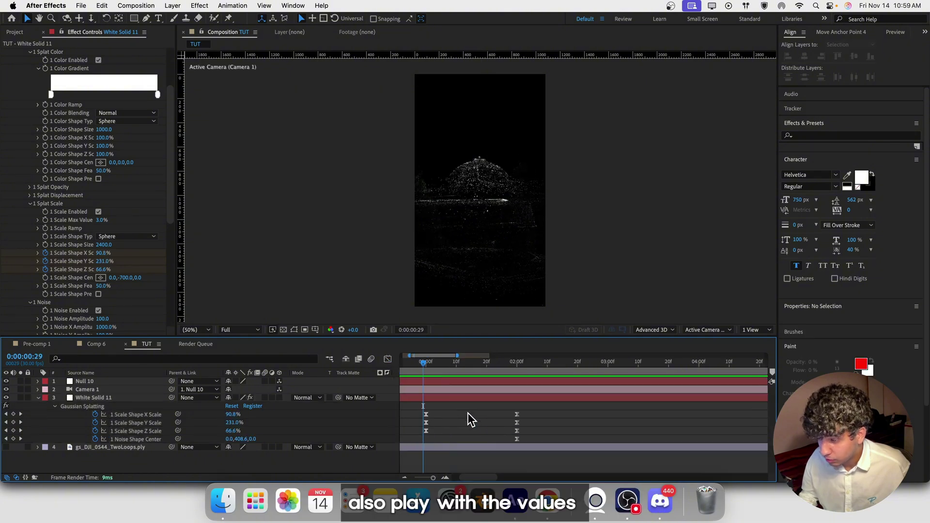
left_click(424, 365)
scroll(418, 406, "down", 3)
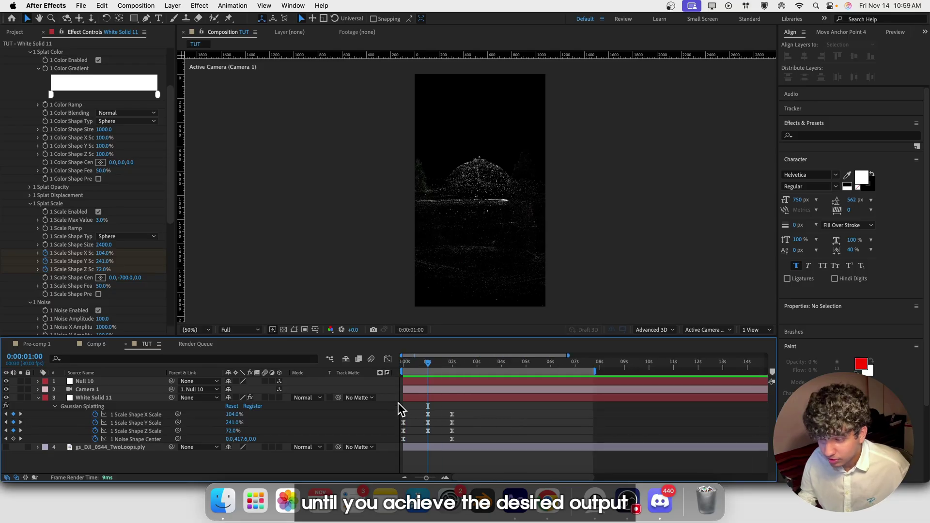
left_click_drag(104, 261, 93, 261)
key("Home")
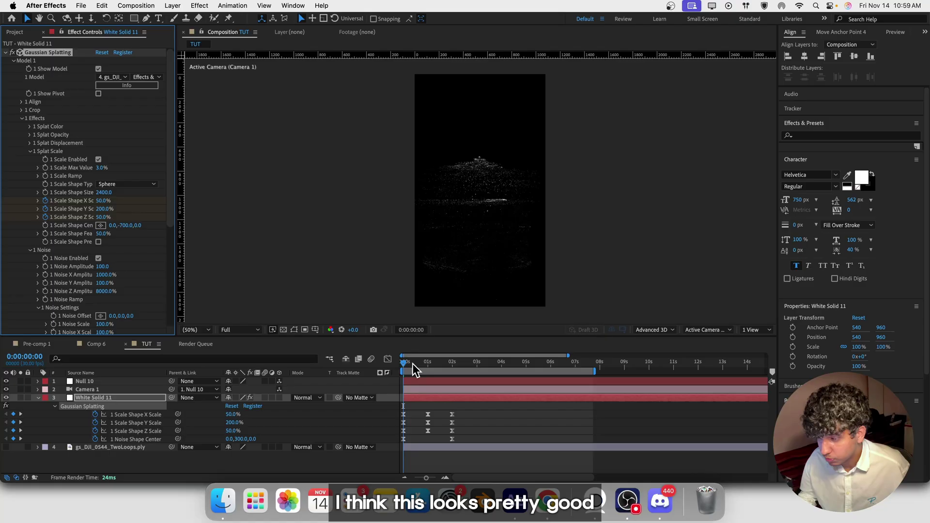
- Give Splat Color a blue-to-white gradient and enlarge Color Shape Size to 2290
left_click(414, 370)
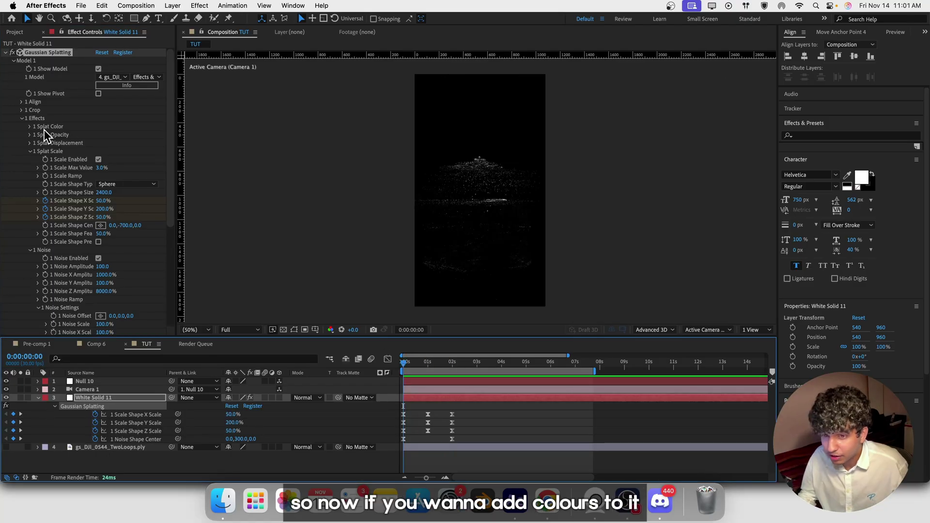
left_click(30, 127)
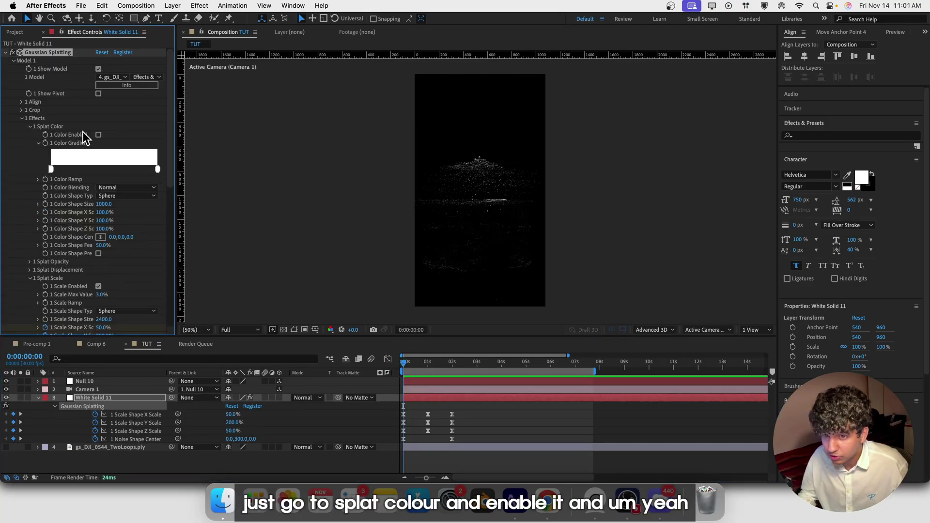
double_click(52, 169)
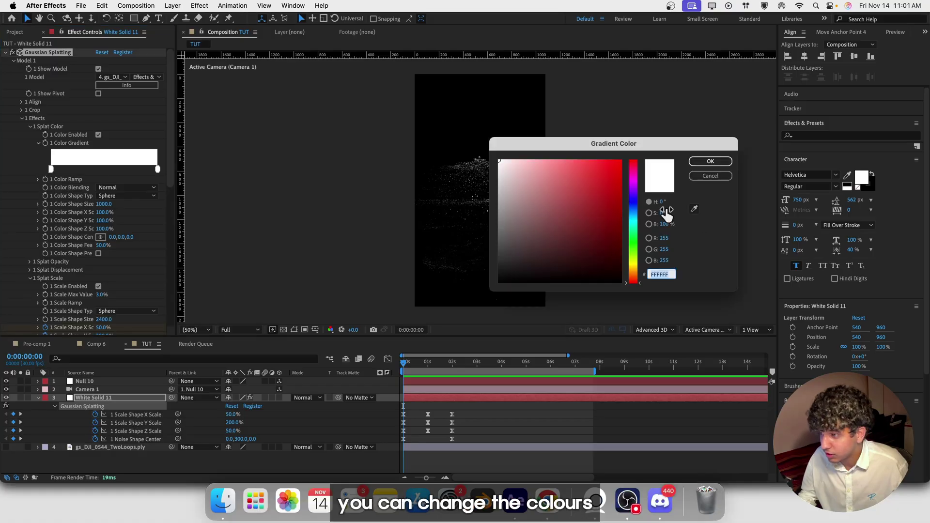
left_click(634, 209)
left_click(615, 194)
left_click(710, 161)
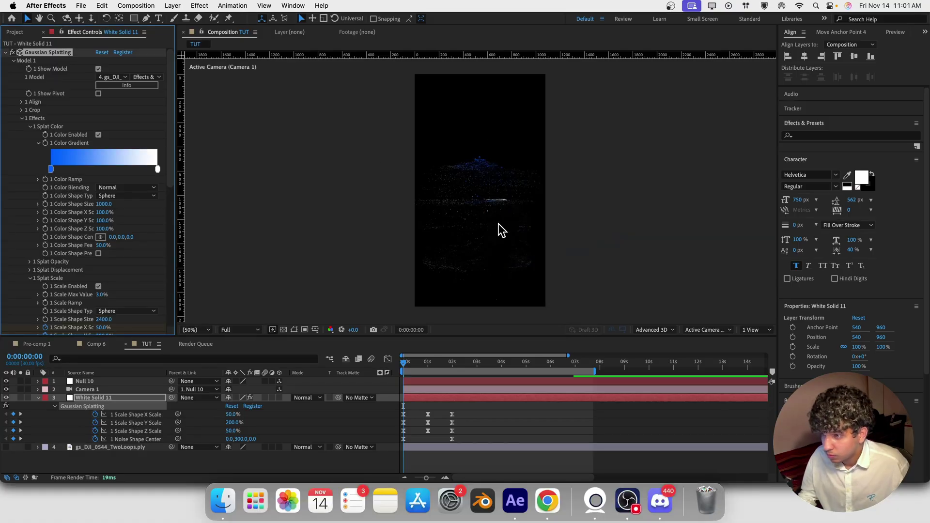
left_click_drag(110, 206, 150, 202)
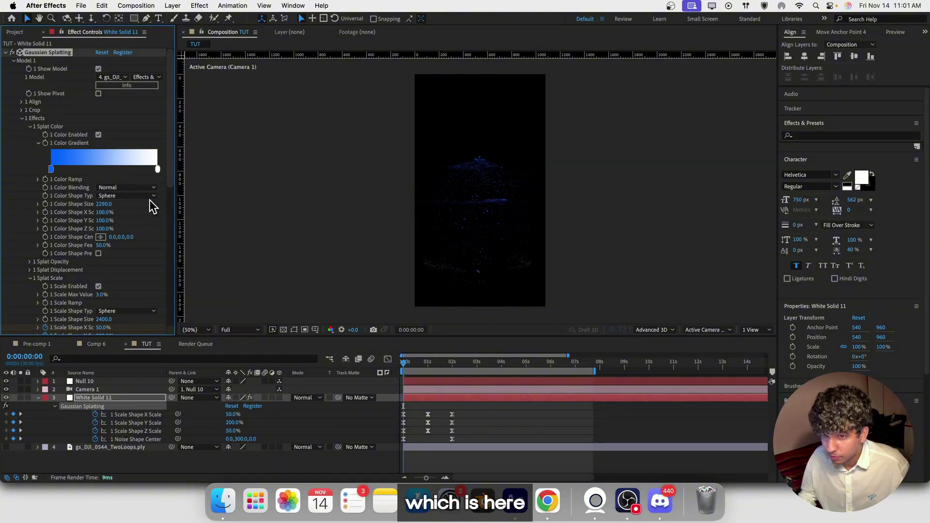
- Disable Splat Color and collapse the Splat Color and Splat Scale groups
left_click(40, 144)
left_click(98, 134)
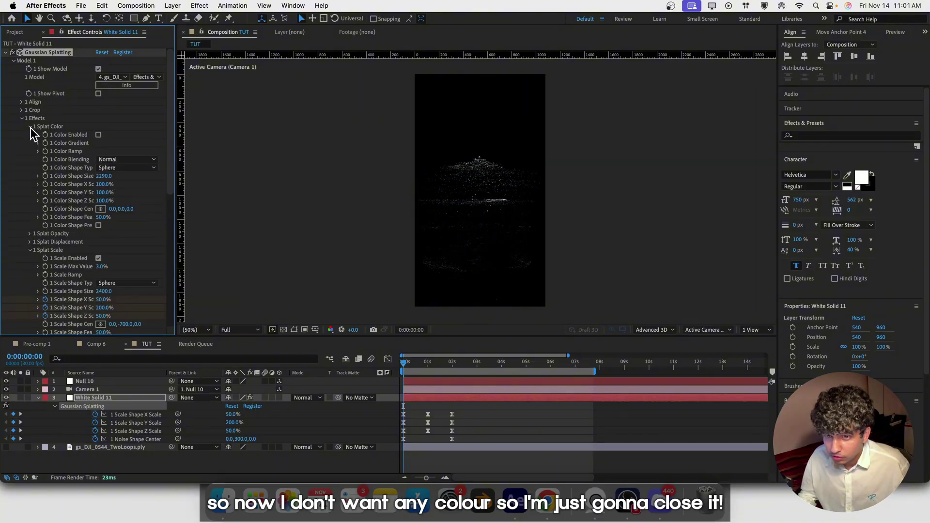
left_click(31, 127)
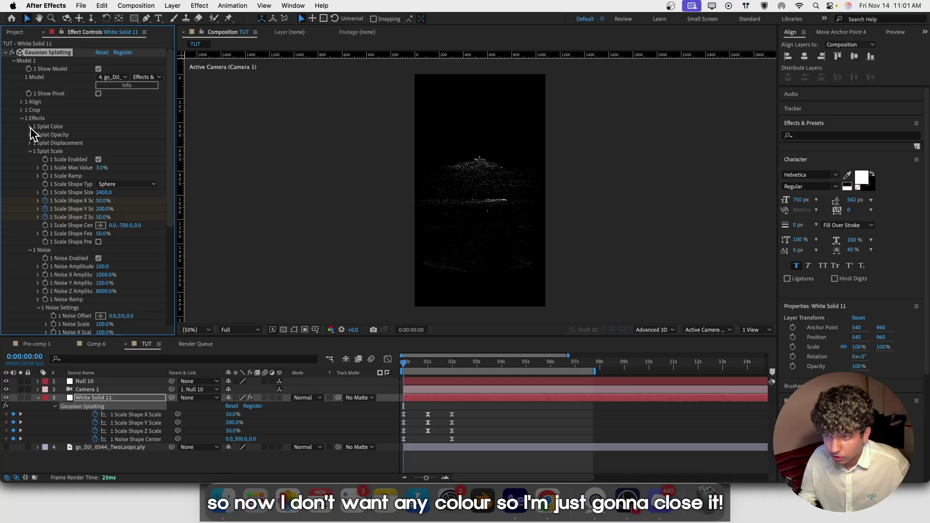
left_click(31, 152)
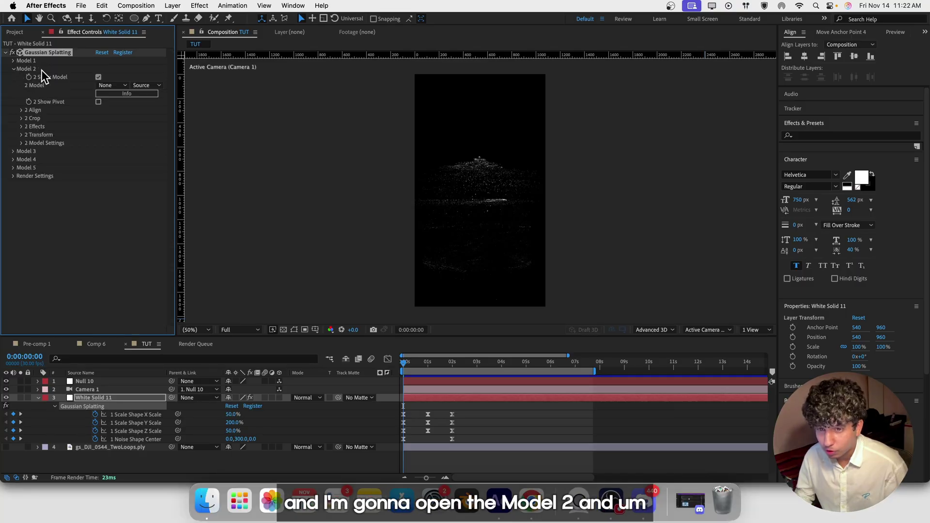
- Set Model 2 to gs_DJI_0544_TwoLoops.ply with source Effects & Masks
left_click(112, 86)
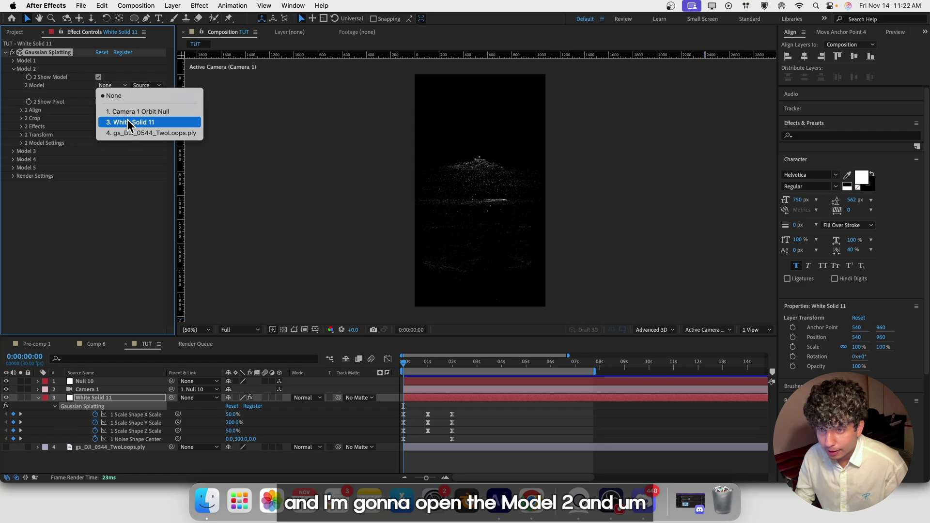
left_click(130, 134)
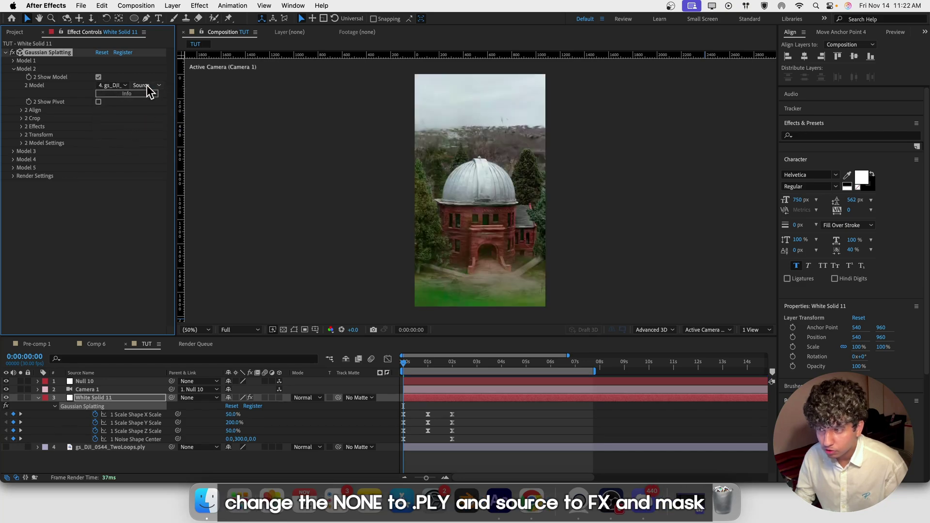
left_click(148, 89)
left_click(158, 119)
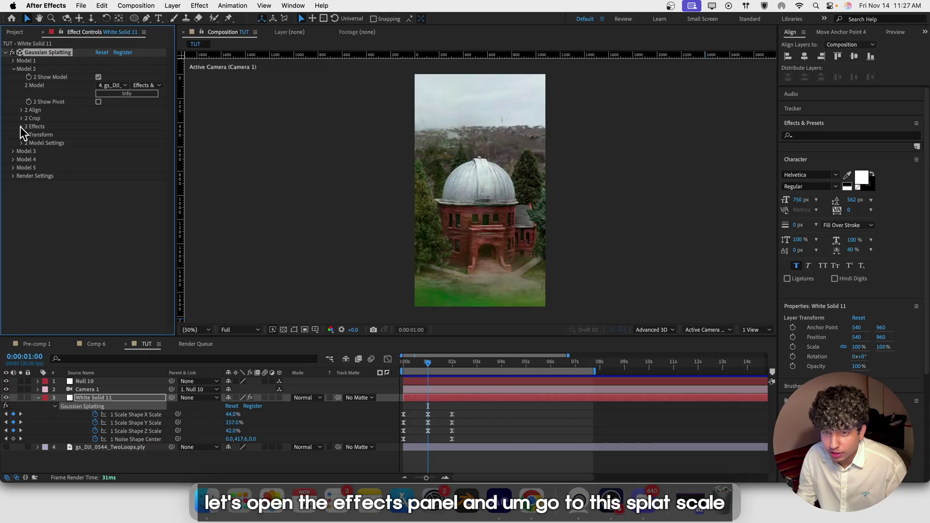
- Expand Model 2's effect settings and enable Splat Scale
left_click(22, 126)
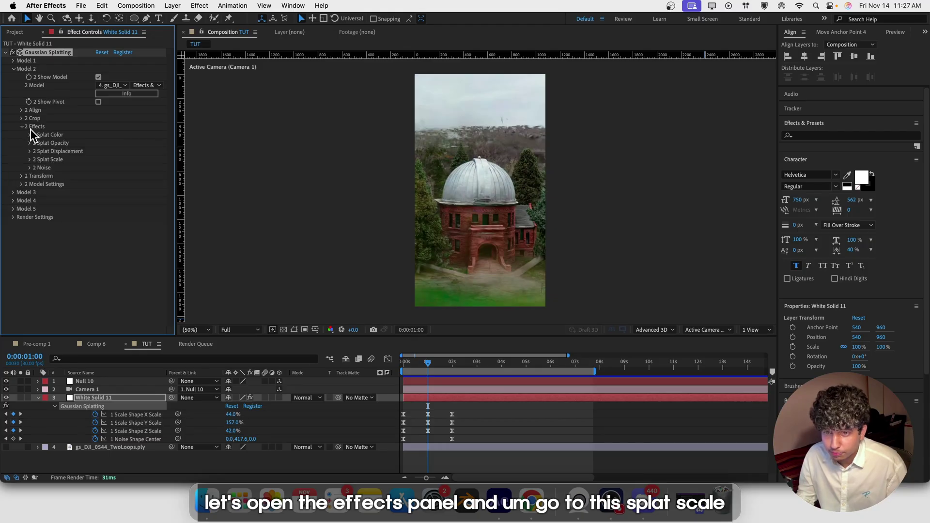
left_click(30, 159)
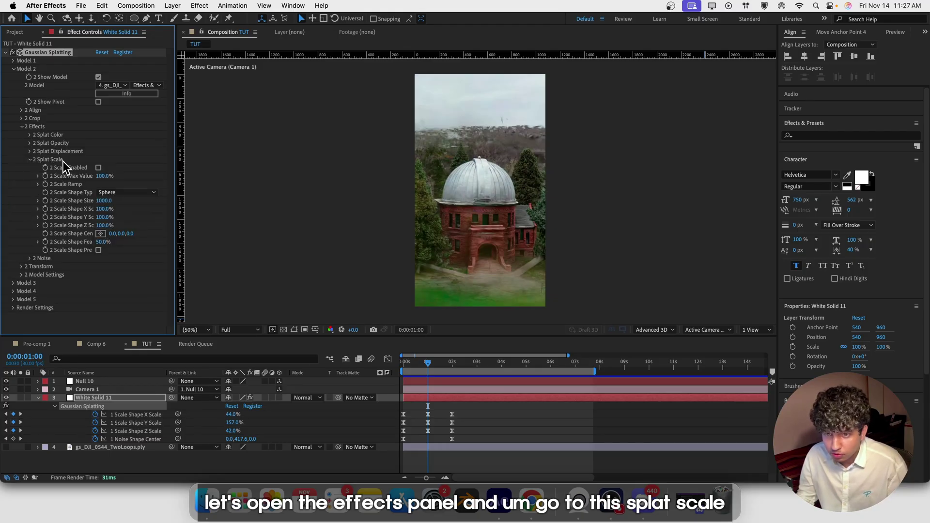
left_click(96, 168)
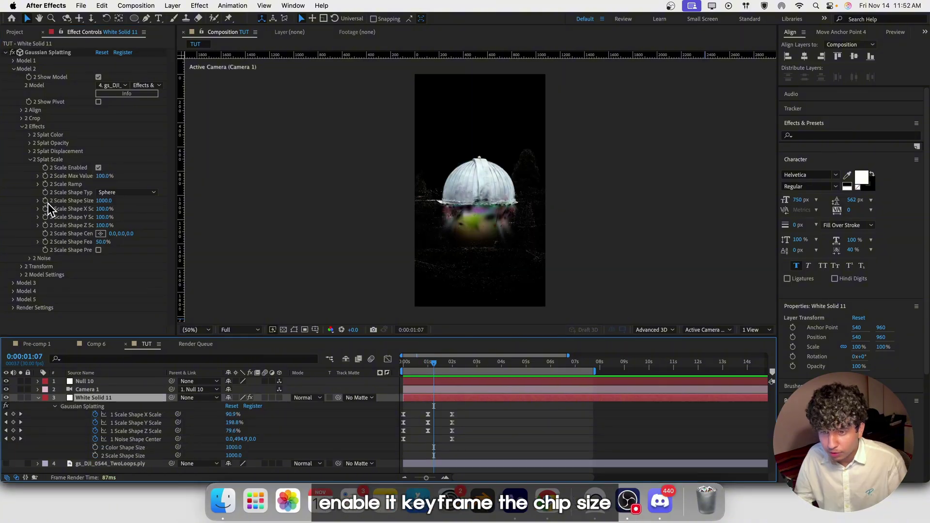
- Keyframe Scale Shape Size at 0 at 1:07 and 20000 at 2:16, then preview the reveal
left_click(45, 201)
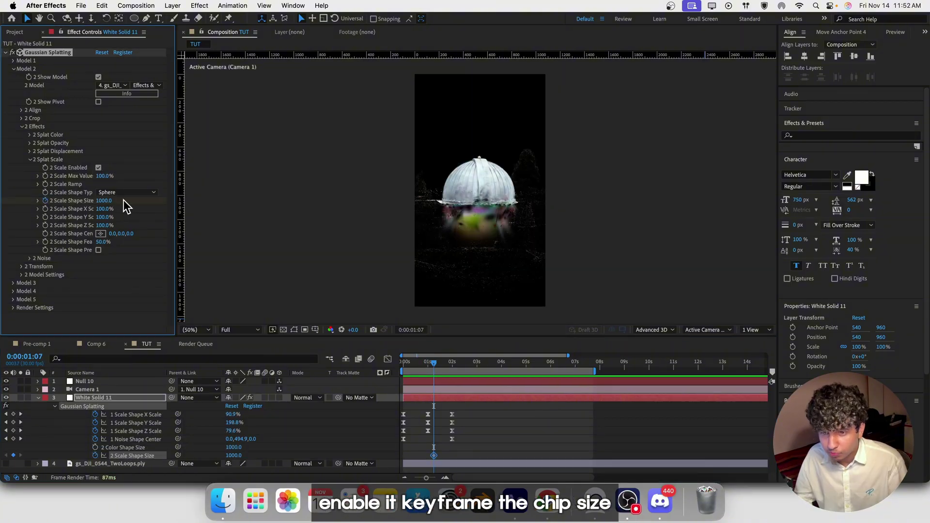
left_click(111, 203)
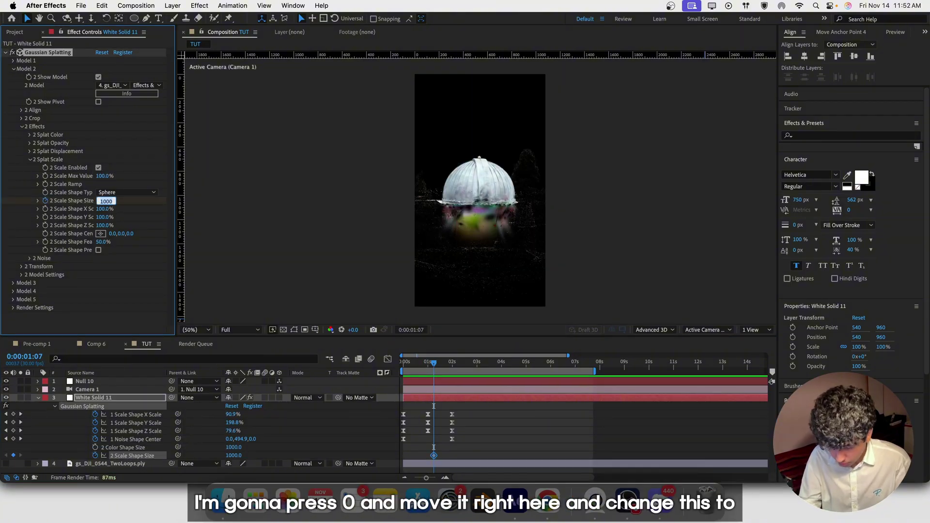
type("0")
key("Return")
left_click_drag(455, 364, 466, 370)
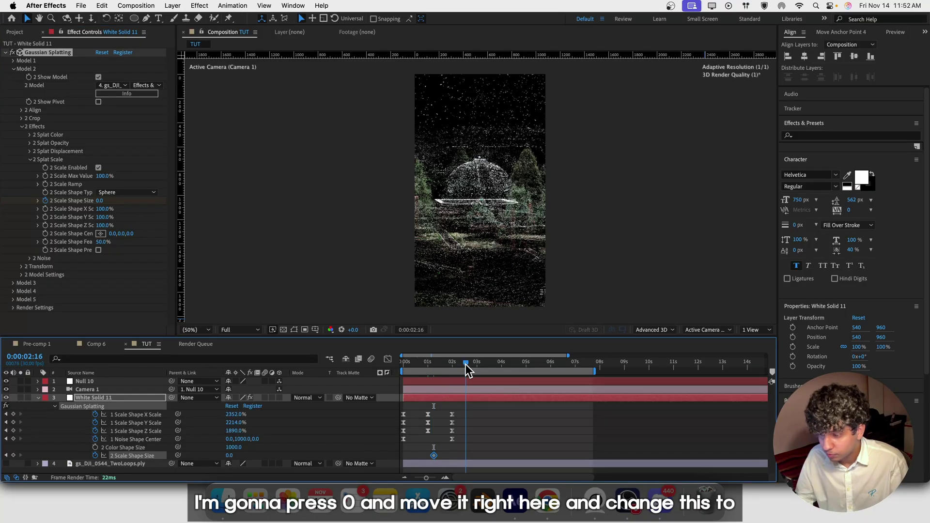
left_click(103, 201)
type("20")
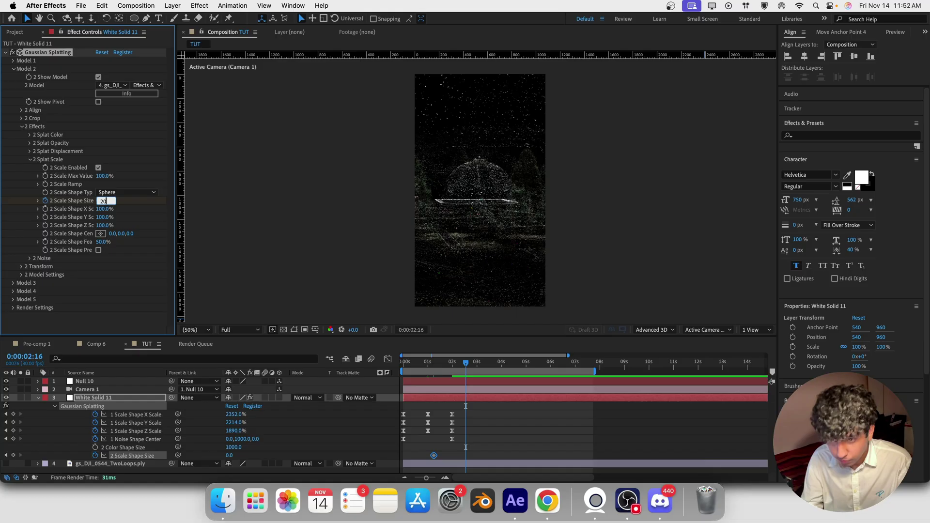
type("000")
key("Return")
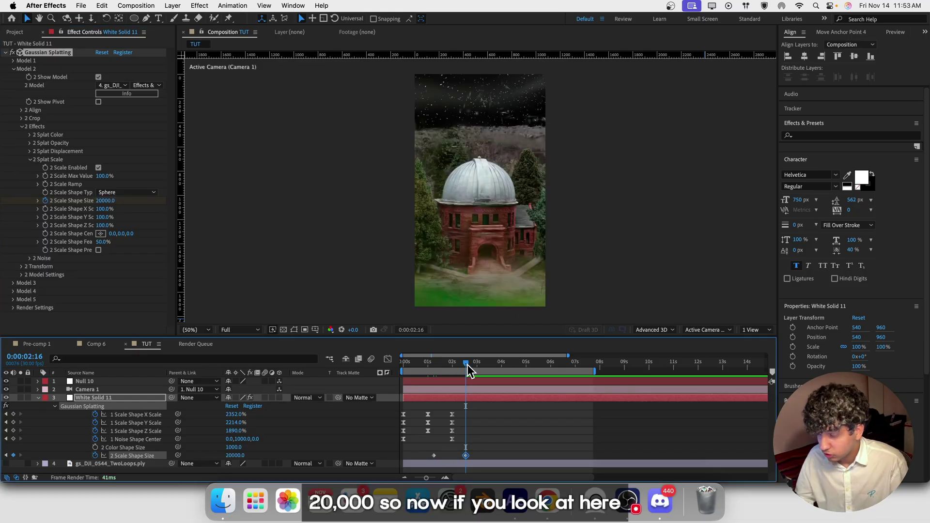
left_click_drag(466, 364, 436, 364)
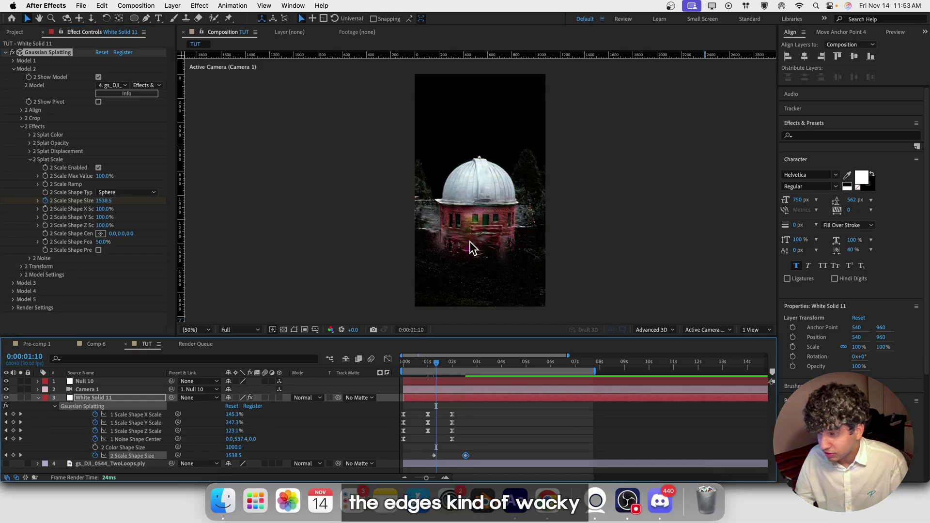
left_click(438, 362)
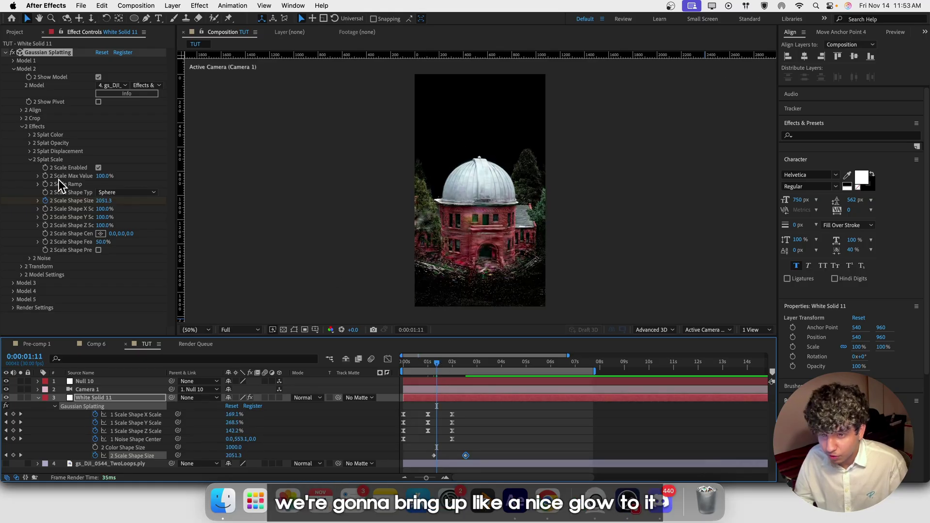
- Enable Splat Color for Model 2 and set the gradient's left stop to black
left_click(30, 135)
left_click(99, 142)
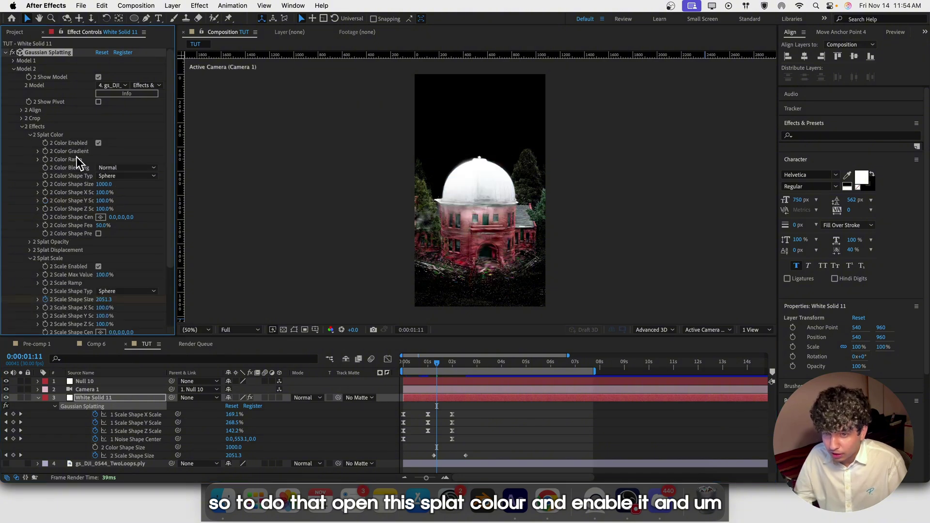
left_click(39, 152)
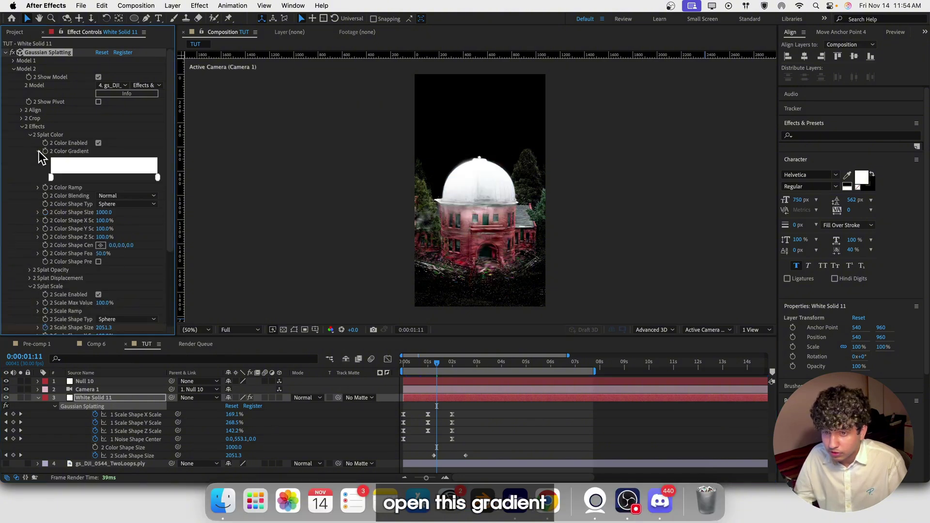
double_click(51, 178)
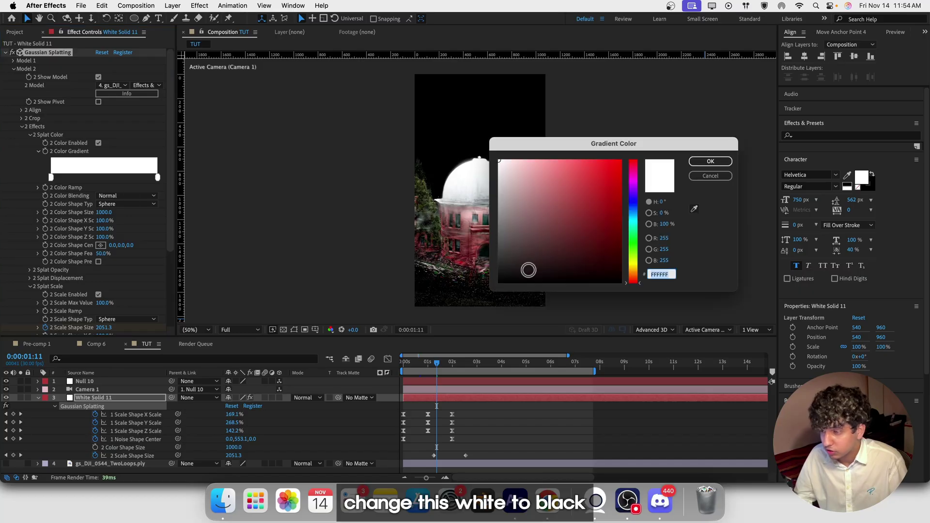
left_click(499, 282)
left_click(698, 164)
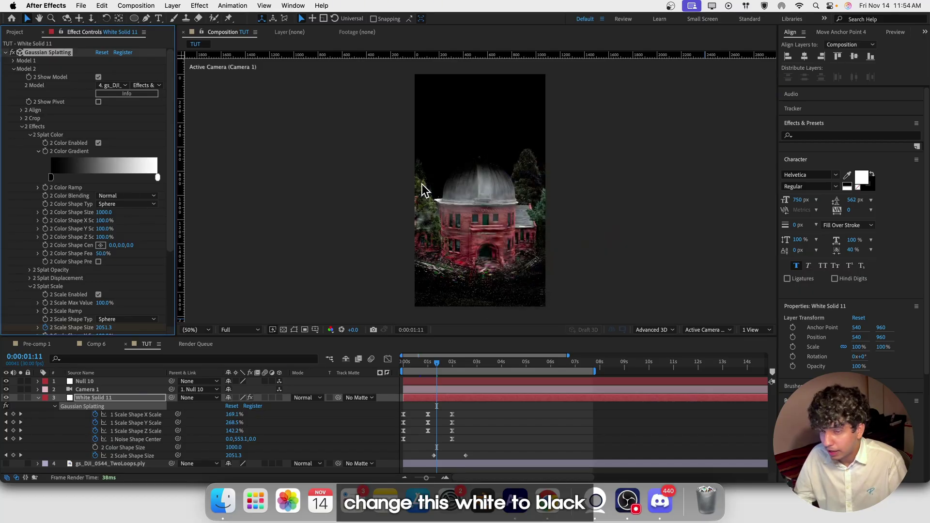
- Add a bright blue middle gradient stop and change the right stop to blue
left_click(62, 177)
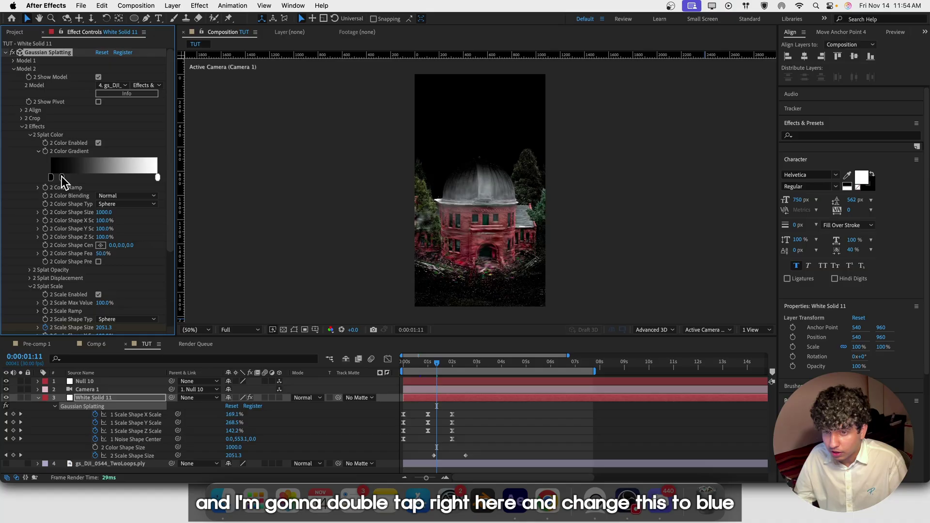
double_click(61, 178)
left_click(632, 204)
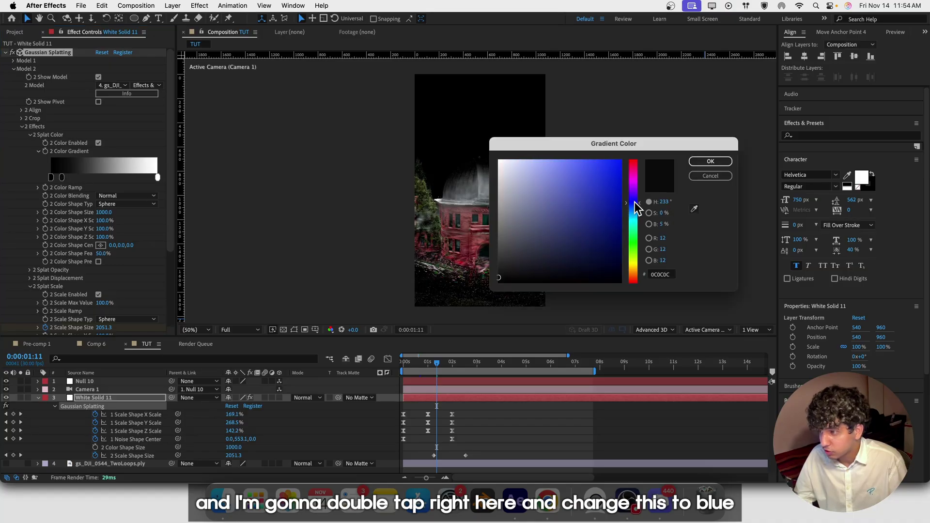
left_click(619, 190)
left_click(711, 162)
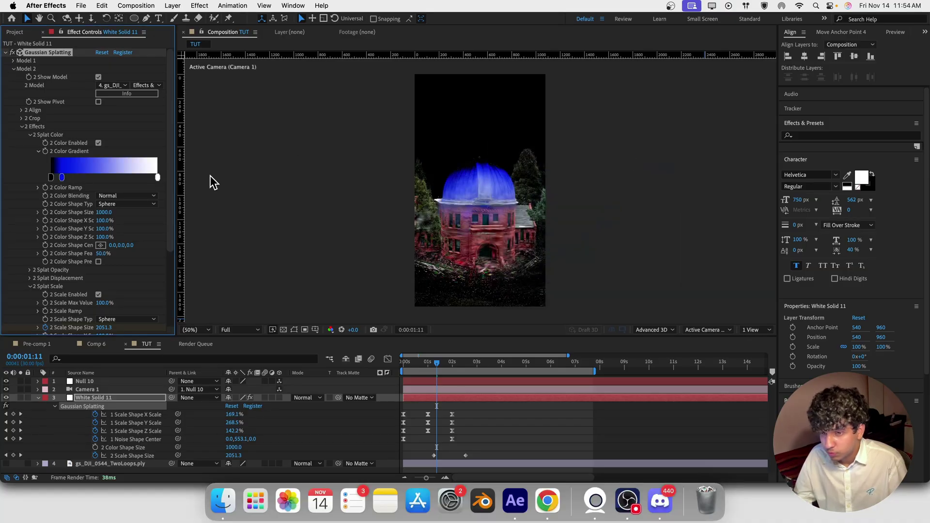
double_click(159, 177)
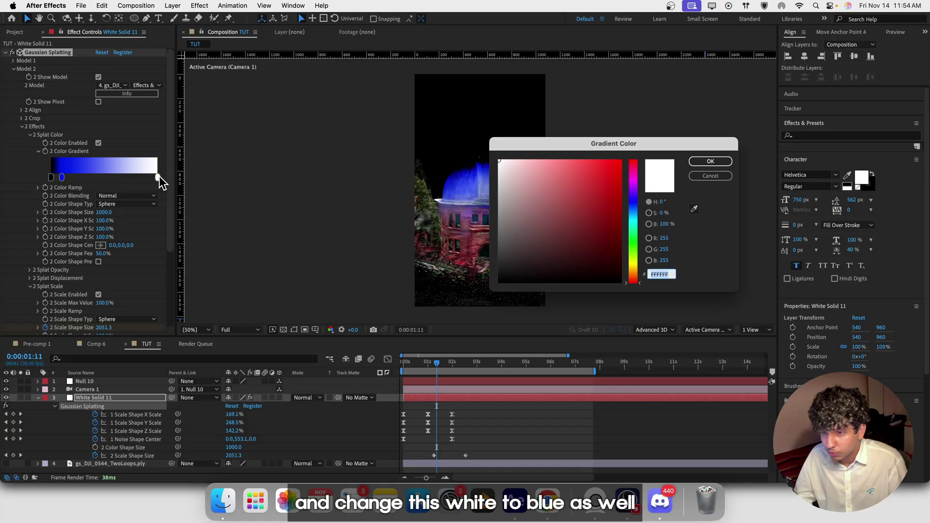
left_click(633, 206)
left_click(606, 189)
left_click(710, 161)
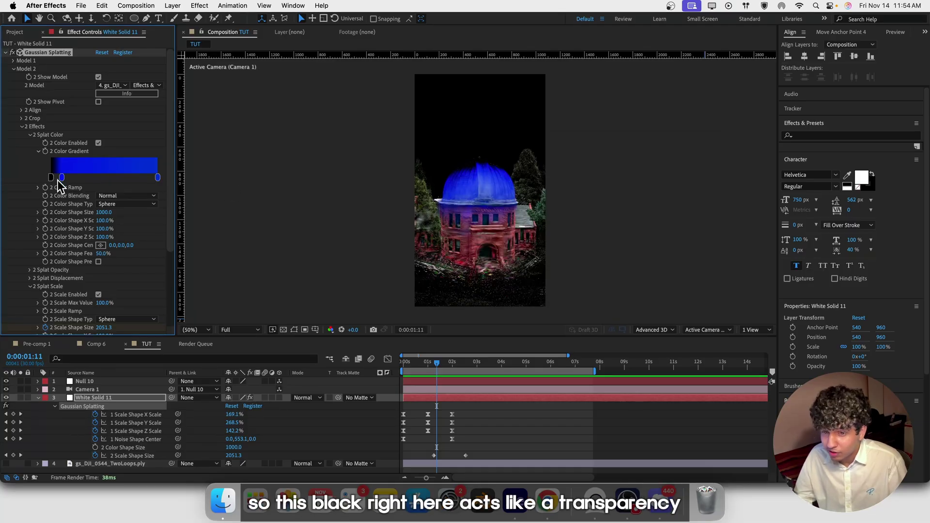
- Set Color Blending to Add and return to the 1:07 keyframe
left_click(118, 197)
left_click(117, 216)
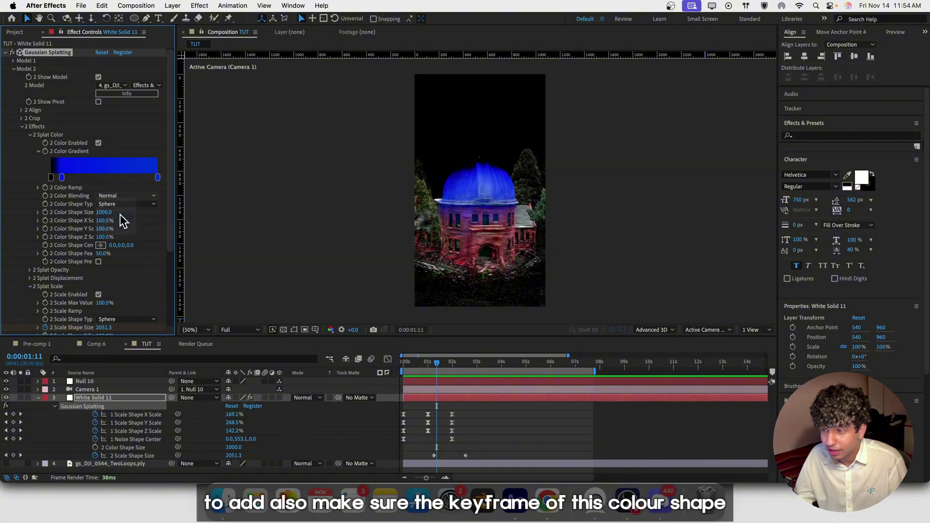
key("j")
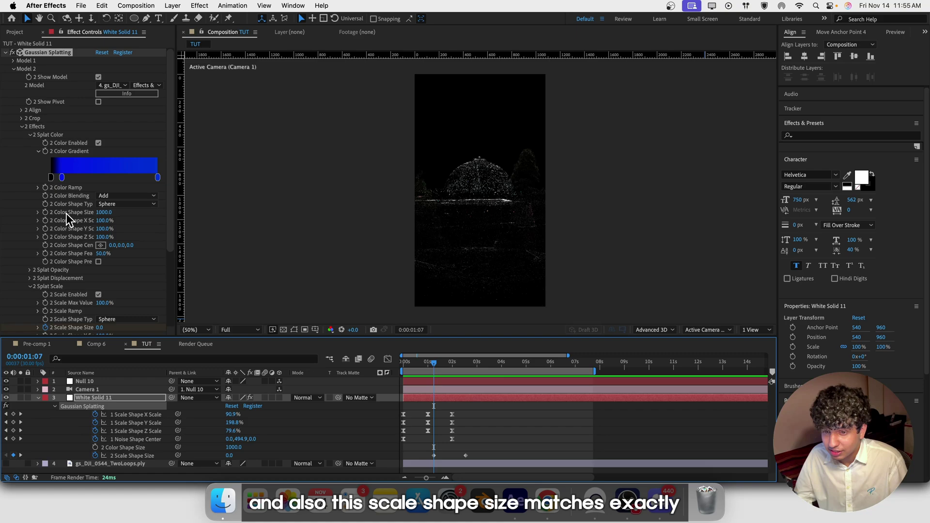
- Keyframe Color Shape Size at 0 at 1:07 and 20000, copied from Scale Shape Size, at 2:16
left_click(110, 213)
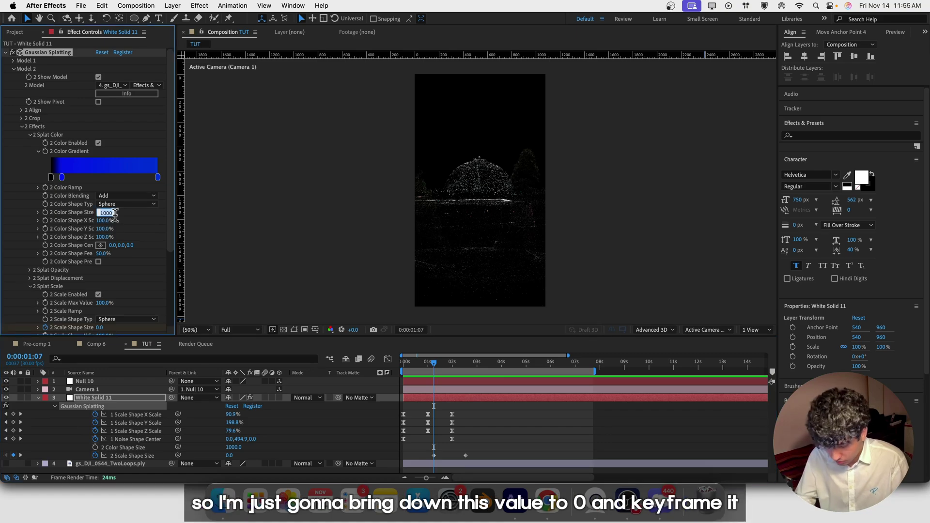
type("0")
key("Return")
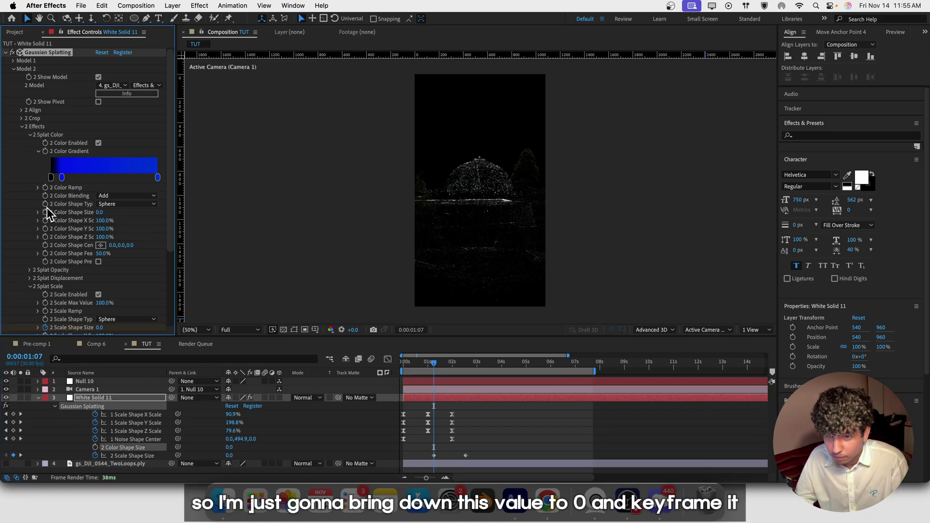
left_click(46, 212)
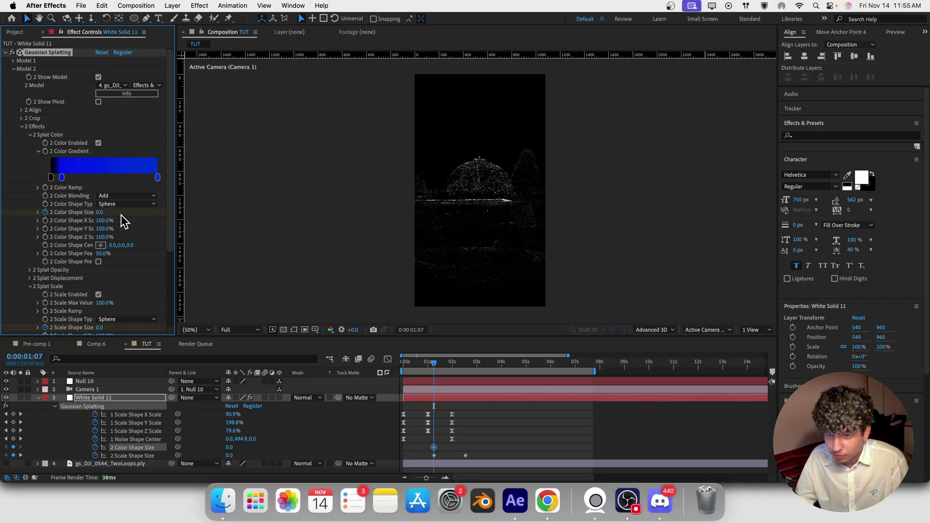
left_click_drag(453, 363, 466, 372)
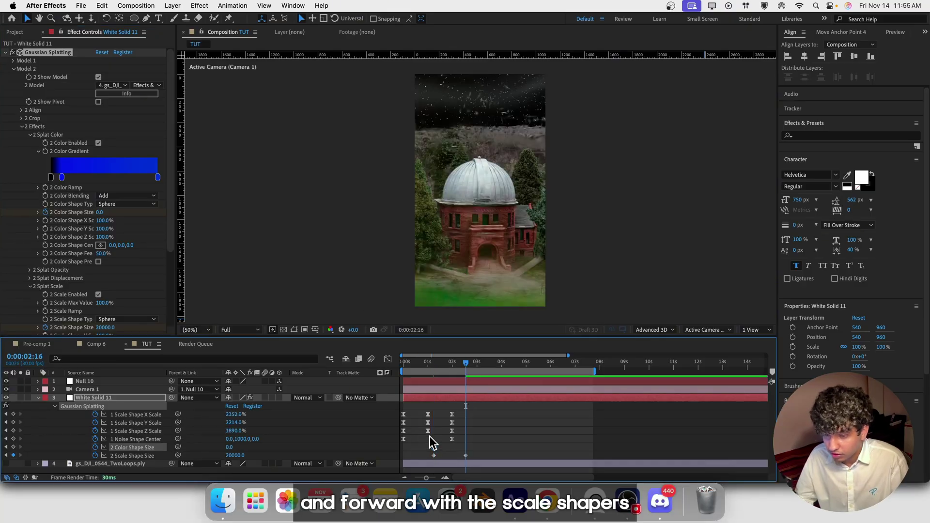
left_click(237, 456)
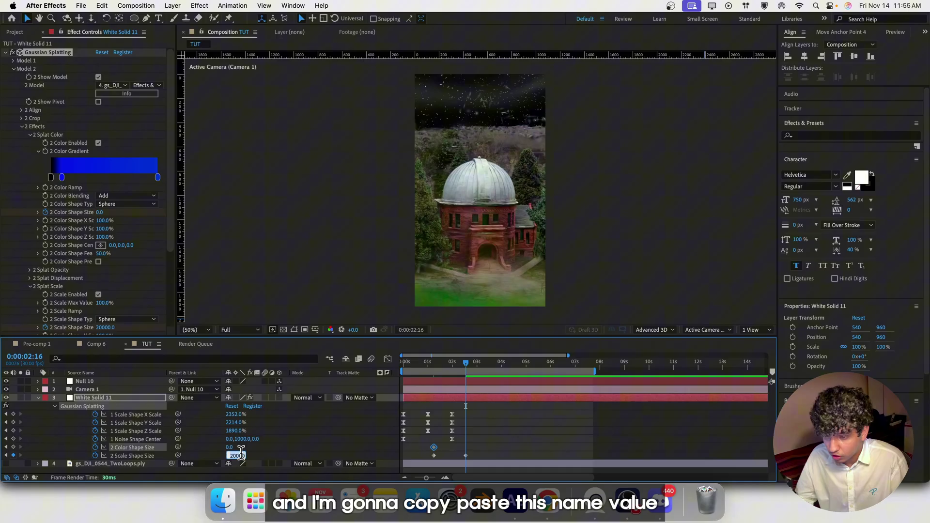
key("cmd+c")
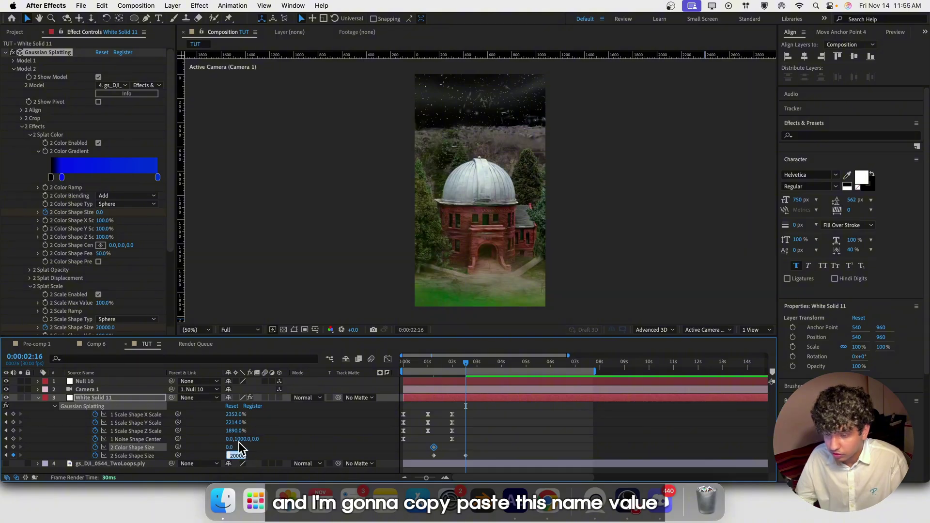
left_click(229, 447)
key("cmd+v")
key("Return")
left_click(509, 446)
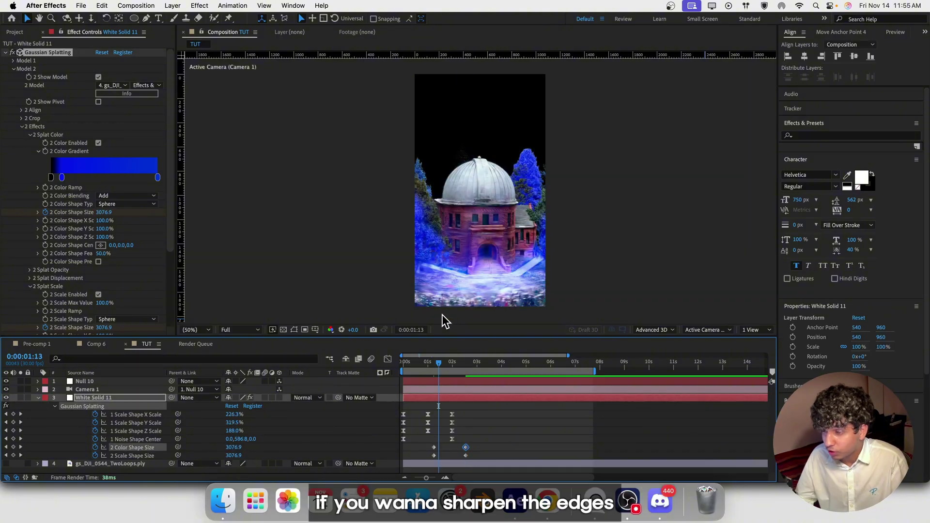
- Drag the final 20000 Color Shape Size keyframe a few frames earlier and scrub to preview the blue edge
left_click(465, 447)
left_click_drag(467, 447, 459, 448)
left_click_drag(440, 365, 446, 362)
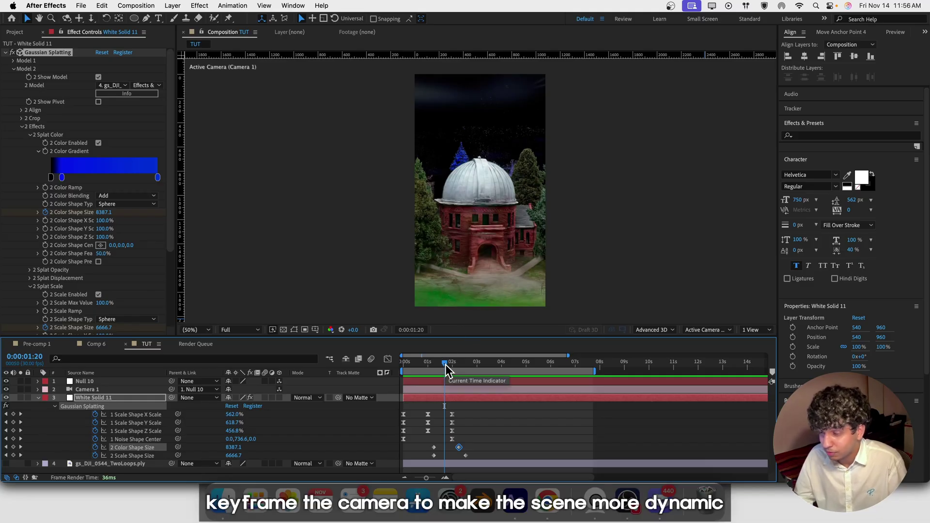
left_click_drag(446, 365, 448, 371)
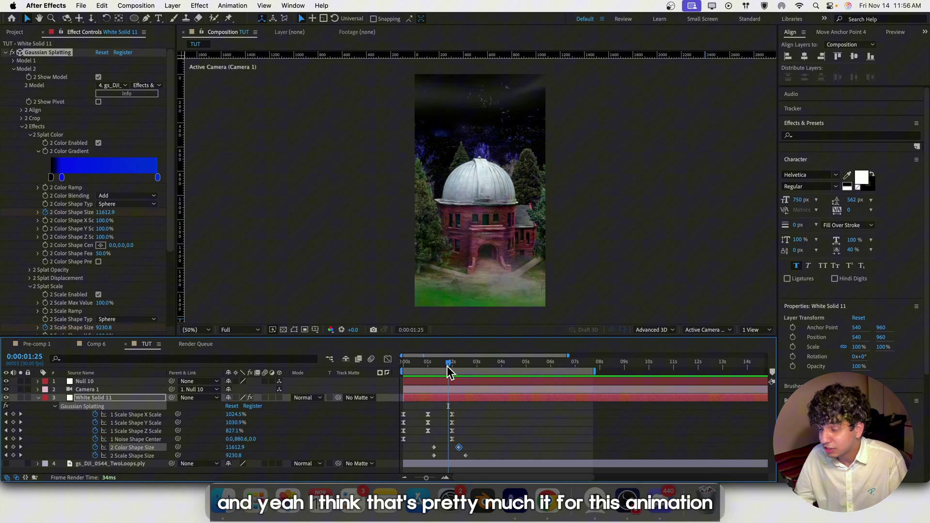